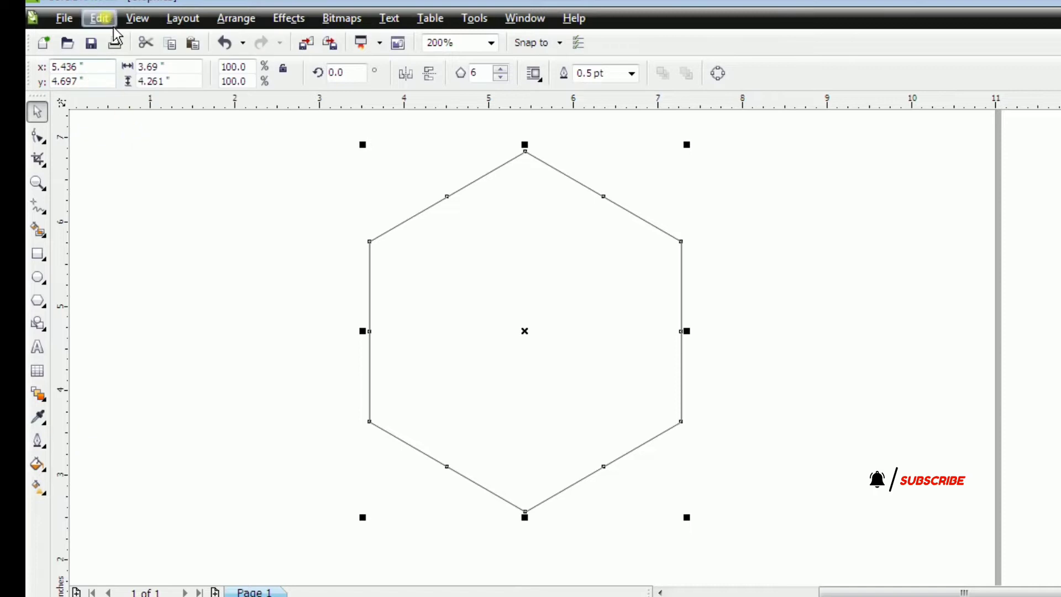
Step: Paste a copy of the hexagon and scale it down concentrically inside the original
click(130, 145)
drag(686, 518, 634, 475)
scroll(748, 317, down, 1)
click(728, 337)
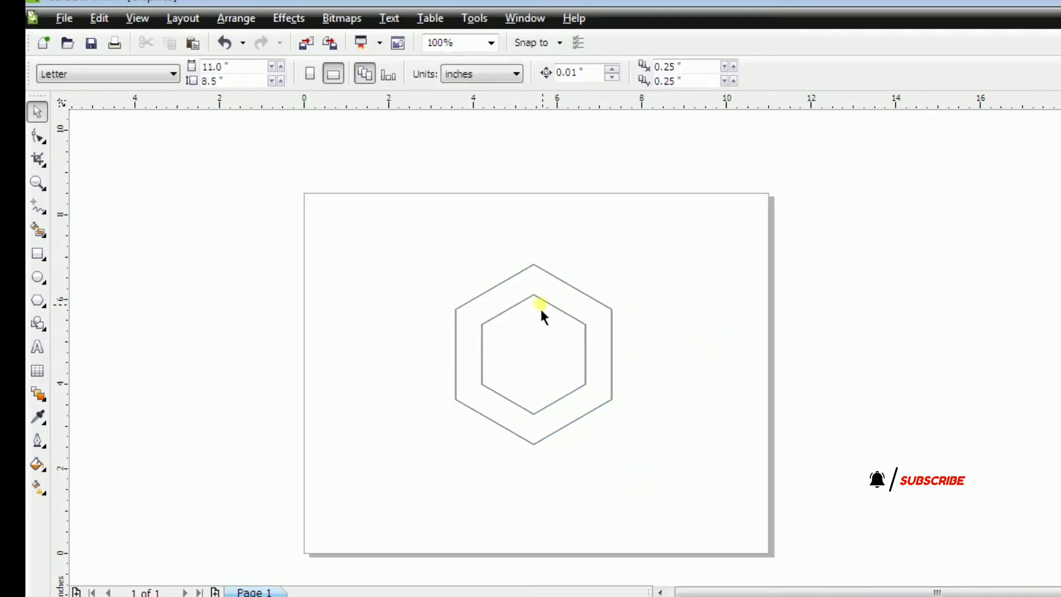
Step: Draw a long, thin rectangle about 6.67 by 0.66 inches above the two hexagons
click(37, 254)
mouse_move(419, 211)
mouse_down()
mouse_move(498, 236)
mouse_move(701, 239)
mouse_up()
key(space)
scroll(579, 253, up, 1)
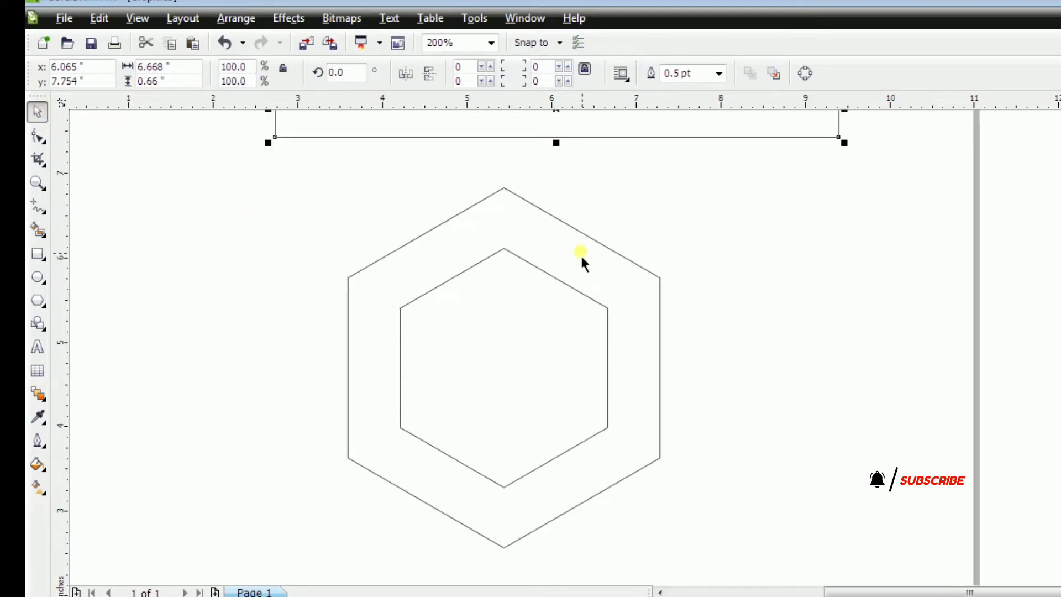
click(688, 217)
scroll(688, 218, down, 1)
scroll(616, 326, up, 1)
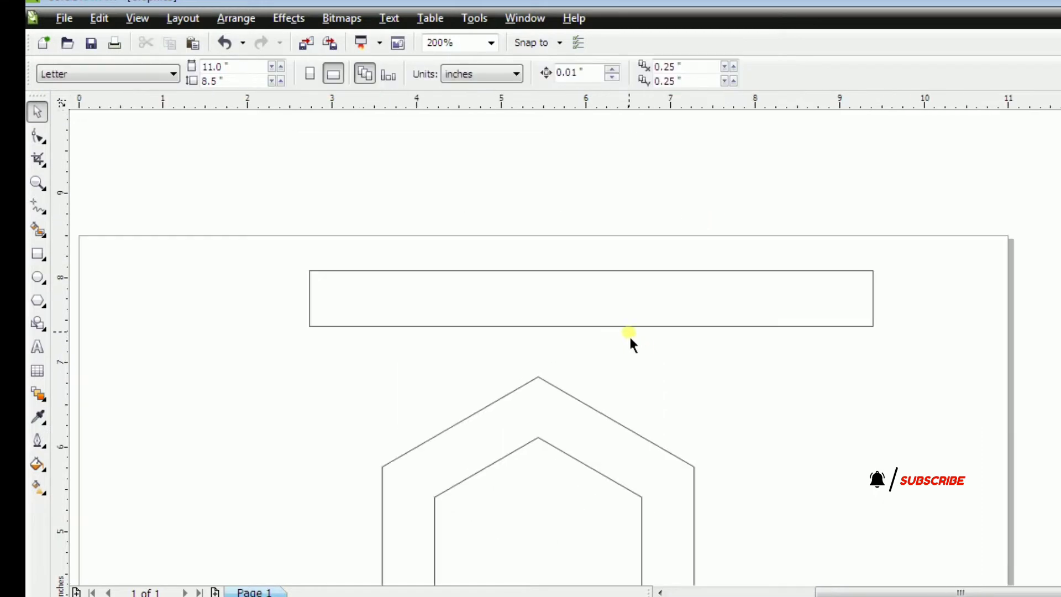
Step: Move the rectangle across the hexagons so its upper edge meets the inner hexagon's upper side corners
click(631, 326)
drag(591, 298, 541, 525)
scroll(652, 459, down, 1)
scroll(621, 395, up, 1)
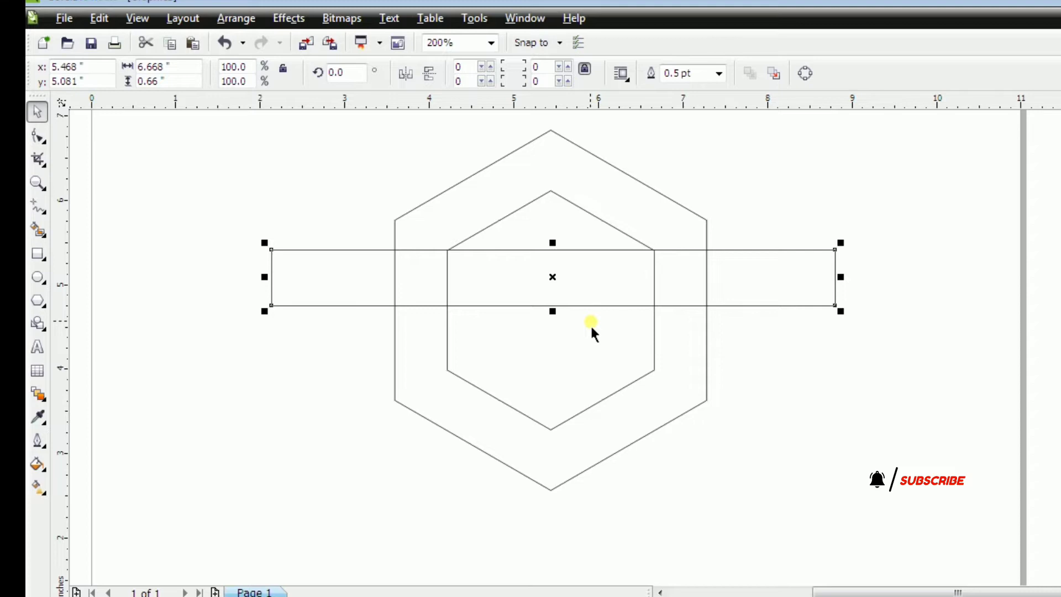
scroll(592, 310, up, 1)
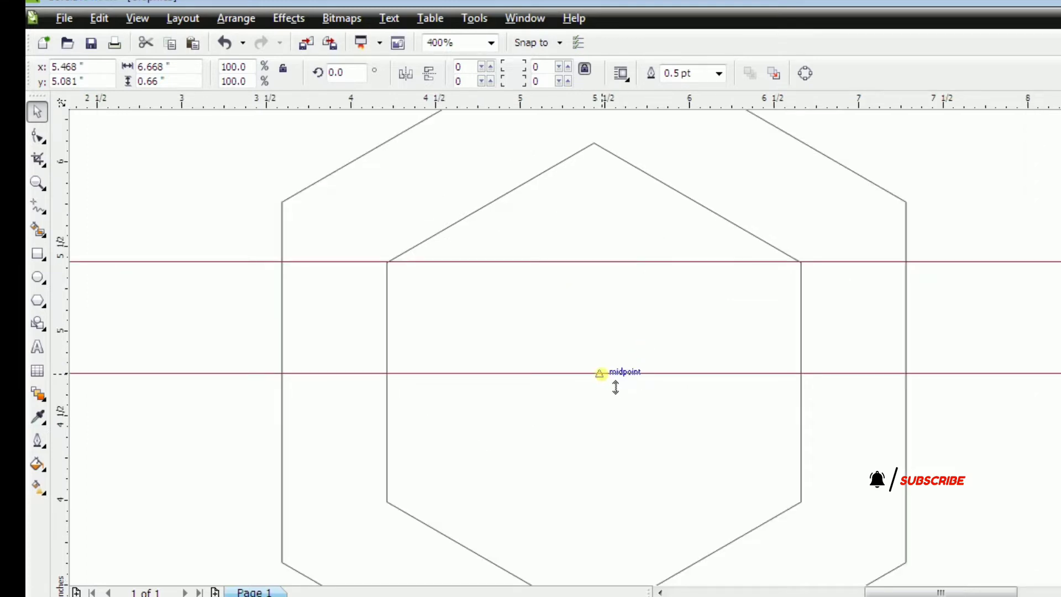
click(330, 245)
click(320, 262)
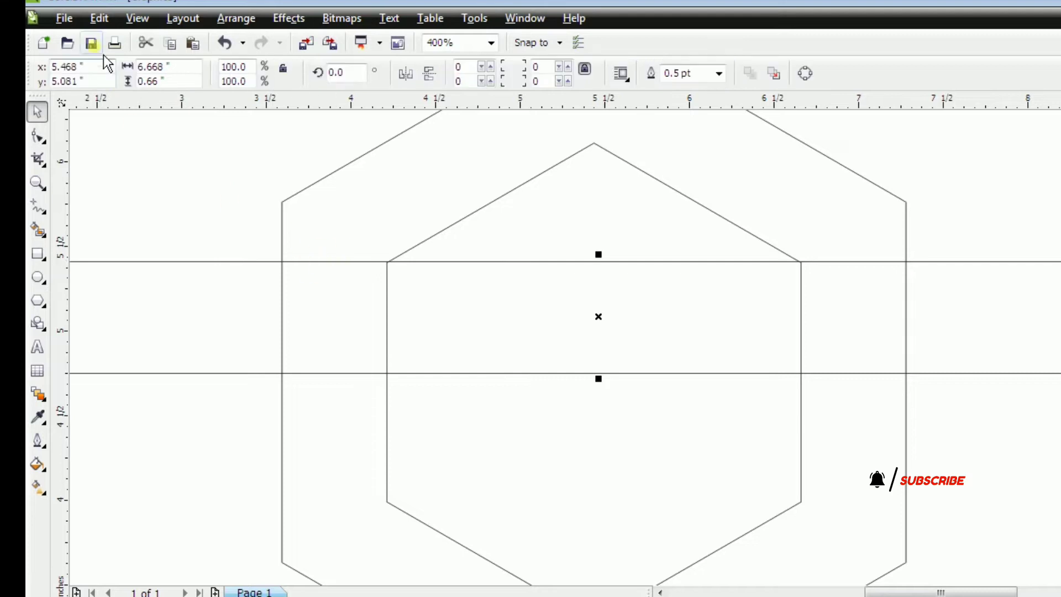
Step: Copy and paste the bar, and place the copy so its lower edge meets the inner hexagon's lower side corners
click(99, 20)
click(124, 126)
click(99, 18)
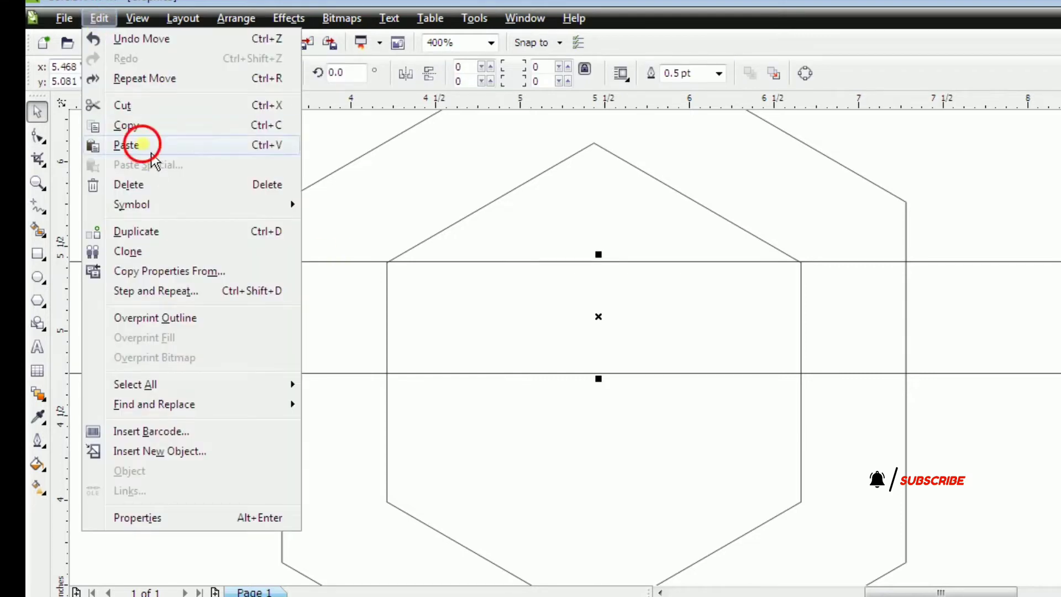
click(133, 142)
drag(623, 342, 606, 444)
key(F3)
click(890, 452)
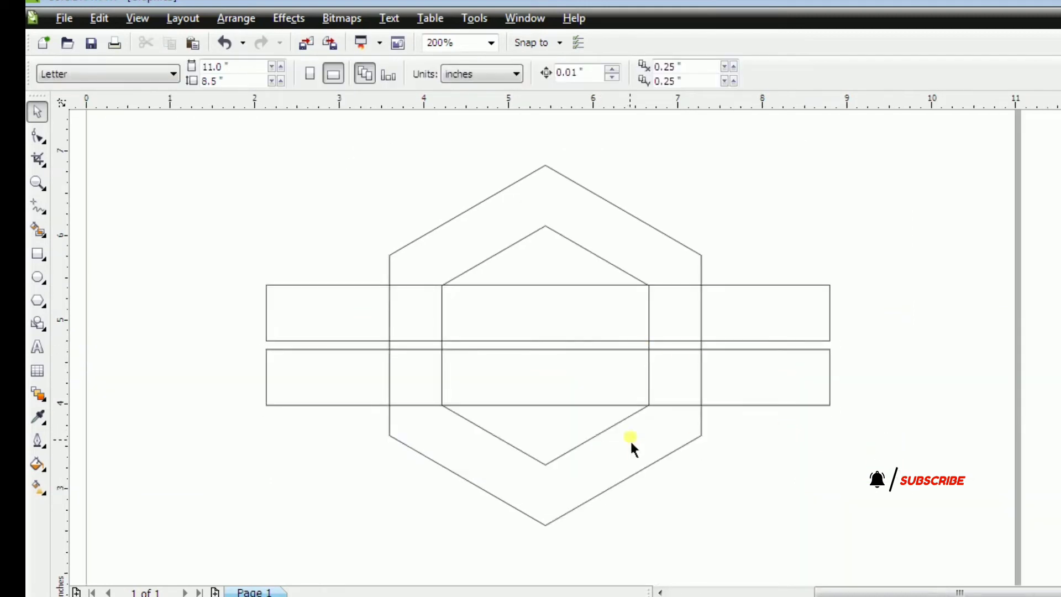
Step: Select both bars together and rotate them to about 329.6 degrees, parallel to the hexagon's slanted sides
scroll(596, 397, up, 1)
click(882, 285)
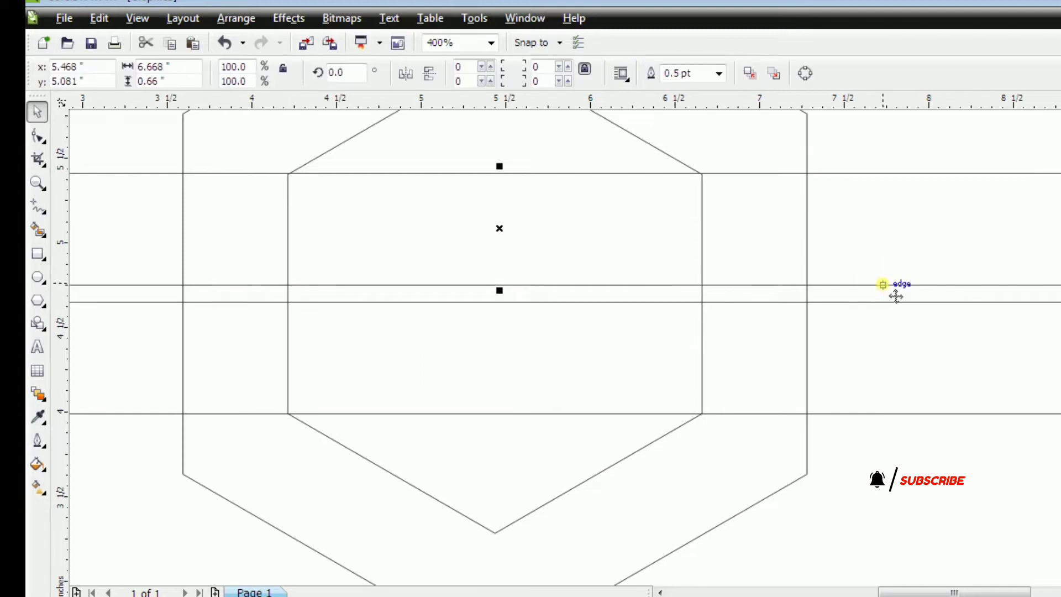
shift+click(959, 304)
key(F3)
click(469, 367)
drag(746, 418, 667, 552)
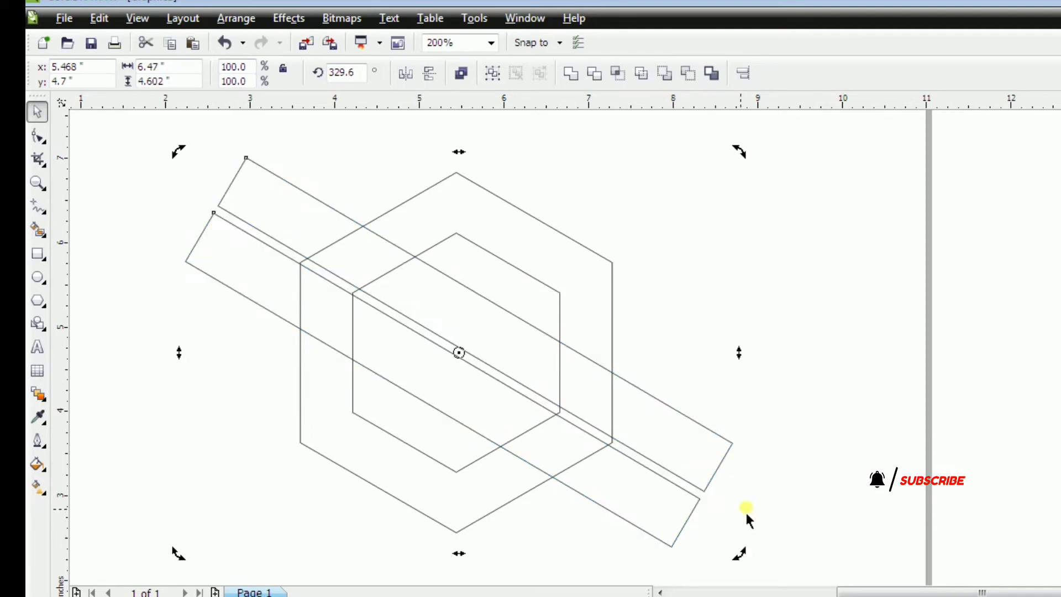
click(751, 448)
Step: Paste a copy of the upper bar, shrink it, and place small bars along the outer edges of both diagonal bars
click(704, 426)
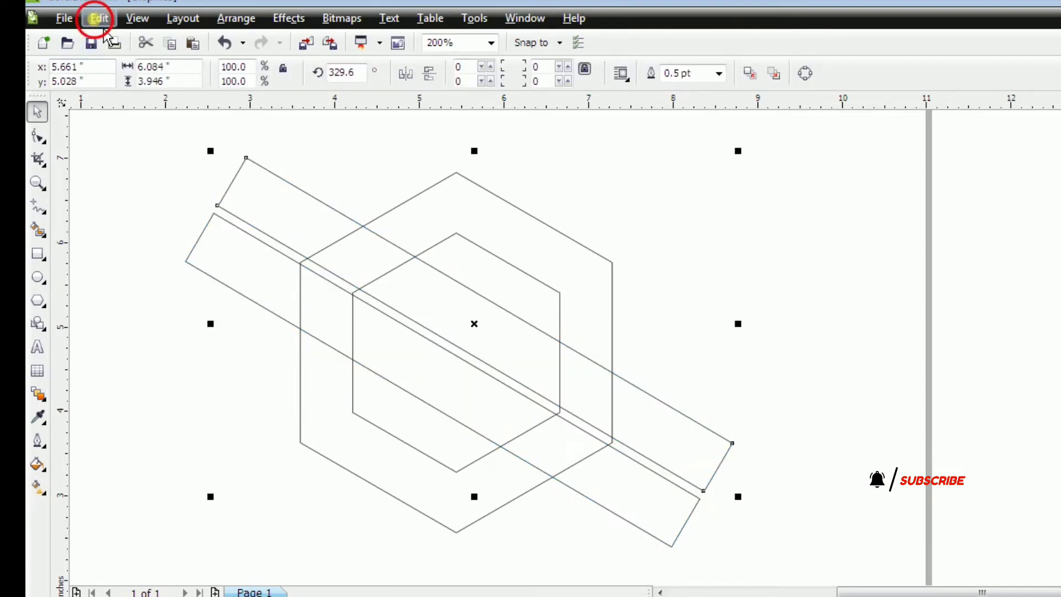
click(99, 18)
click(65, 18)
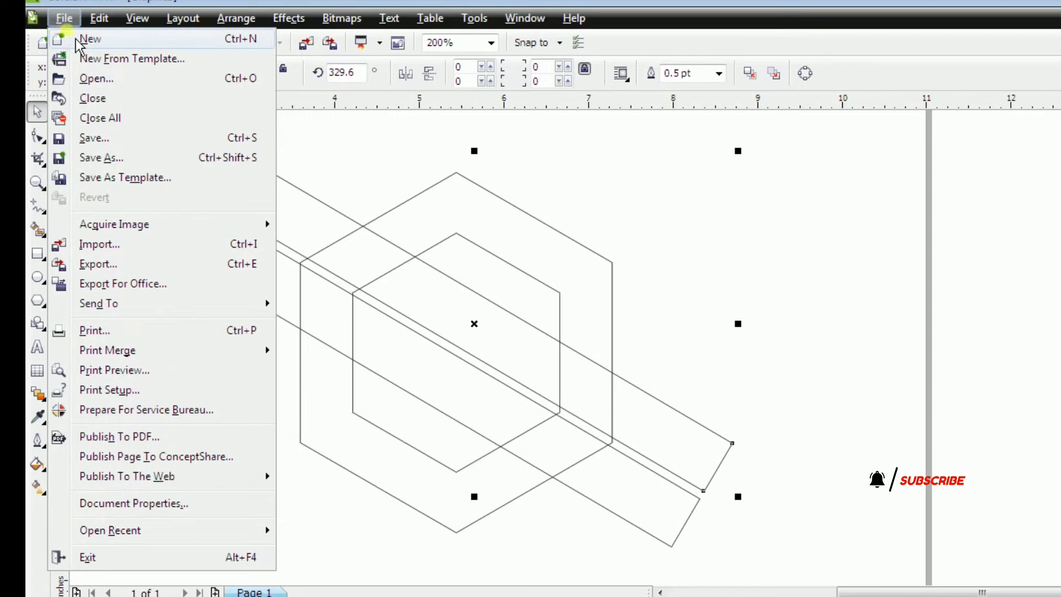
click(133, 128)
click(99, 18)
click(133, 145)
drag(739, 497, 593, 410)
drag(488, 340, 348, 377)
click(191, 382)
Step: Select all shapes and use Smart Fill to colour the upper hexagon band and the upper diagonal bar within the hexagon slate blue
scroll(623, 394, down, 1)
drag(344, 170, 787, 487)
scroll(670, 385, up, 1)
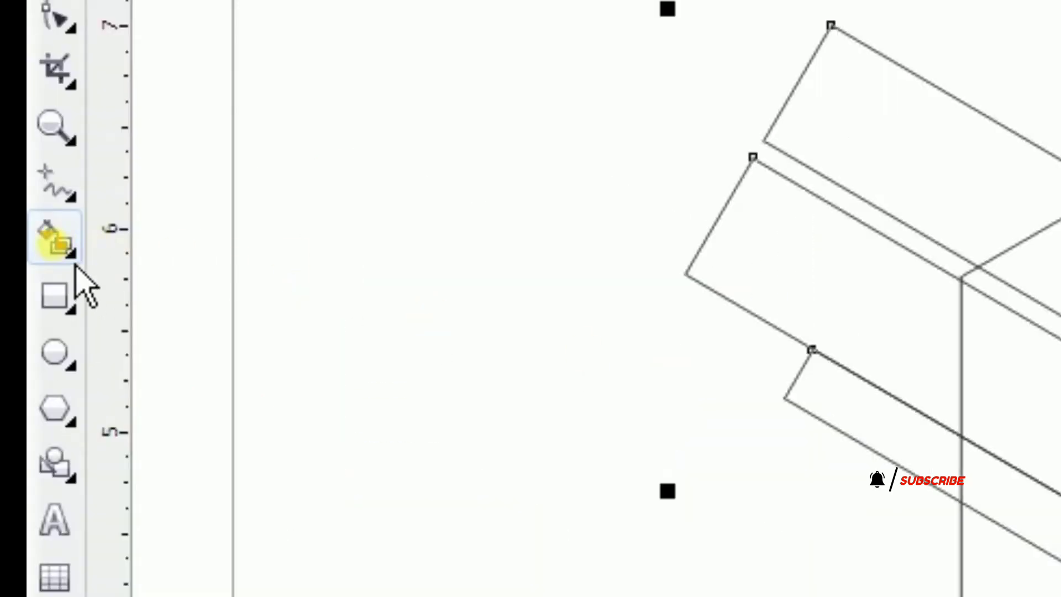
click(73, 255)
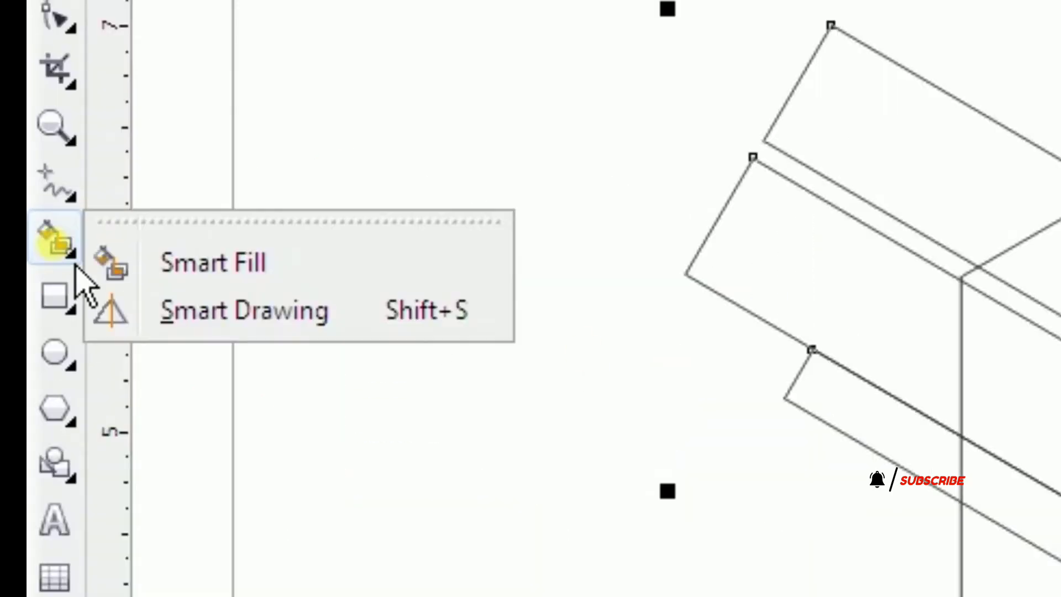
click(223, 280)
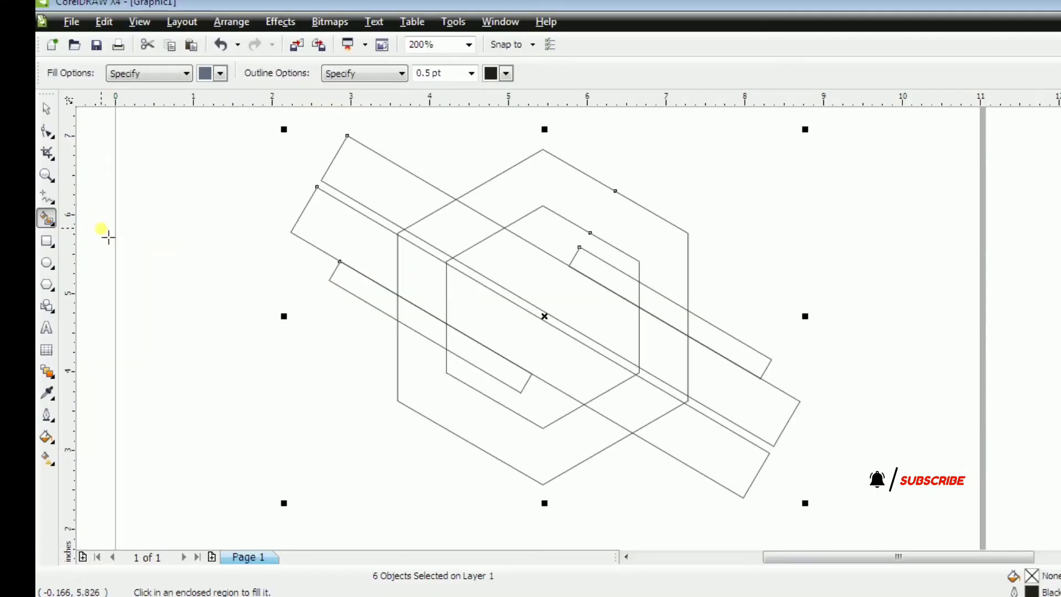
click(661, 237)
click(465, 238)
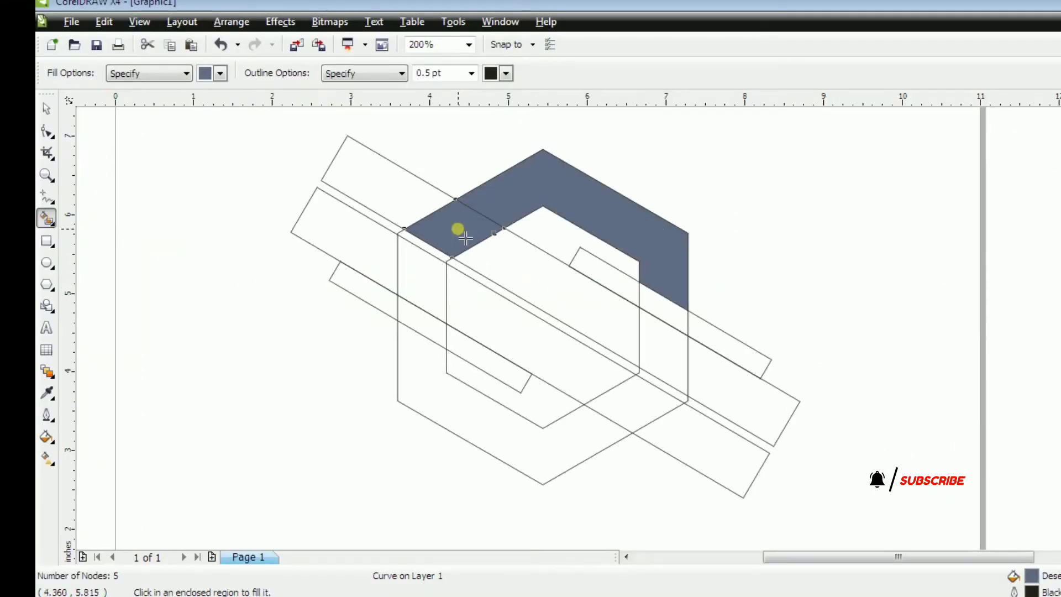
click(569, 307)
click(653, 343)
Step: Smart-fill the lower hexagon band and the lower diagonal bar's regions within the hexagon in the same slate blue
click(422, 388)
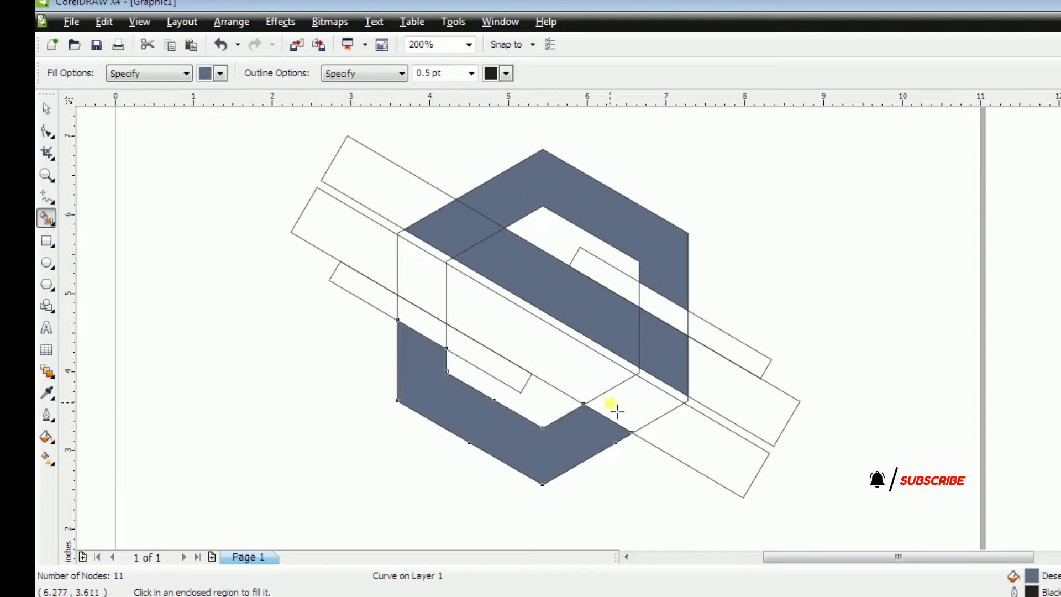
click(611, 408)
click(552, 358)
click(433, 289)
click(46, 108)
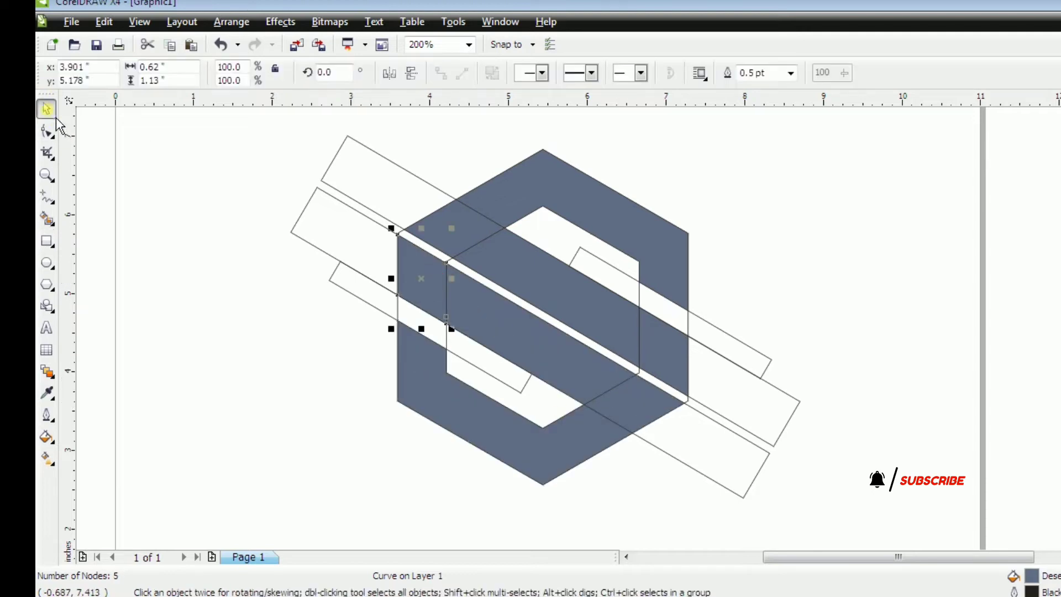
click(153, 287)
Step: Select the filled pieces and construction shapes together and move them over the page's left edge
scroll(690, 322, down, 1)
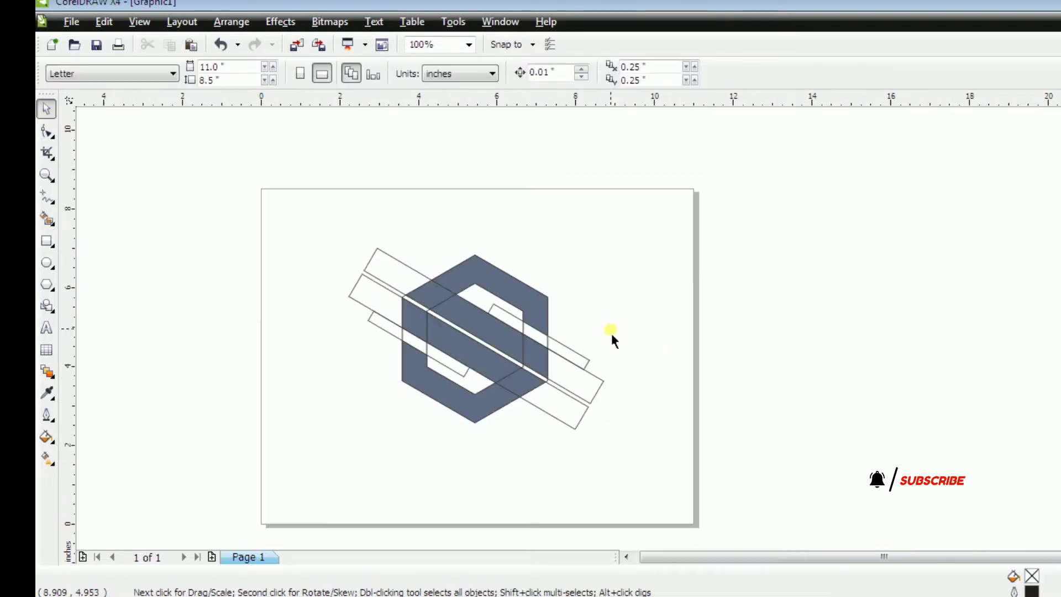
drag(284, 217, 676, 484)
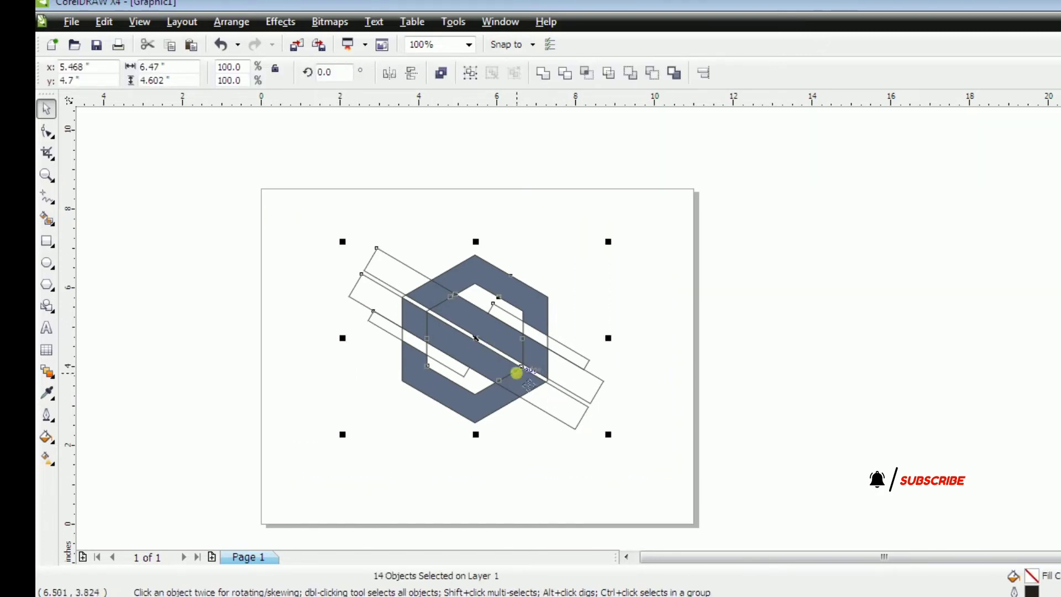
drag(474, 343, 251, 334)
click(497, 350)
Step: Move the filled upper band to the page's right side and repeat the same move for the upper bar's three pieces
drag(315, 289, 654, 281)
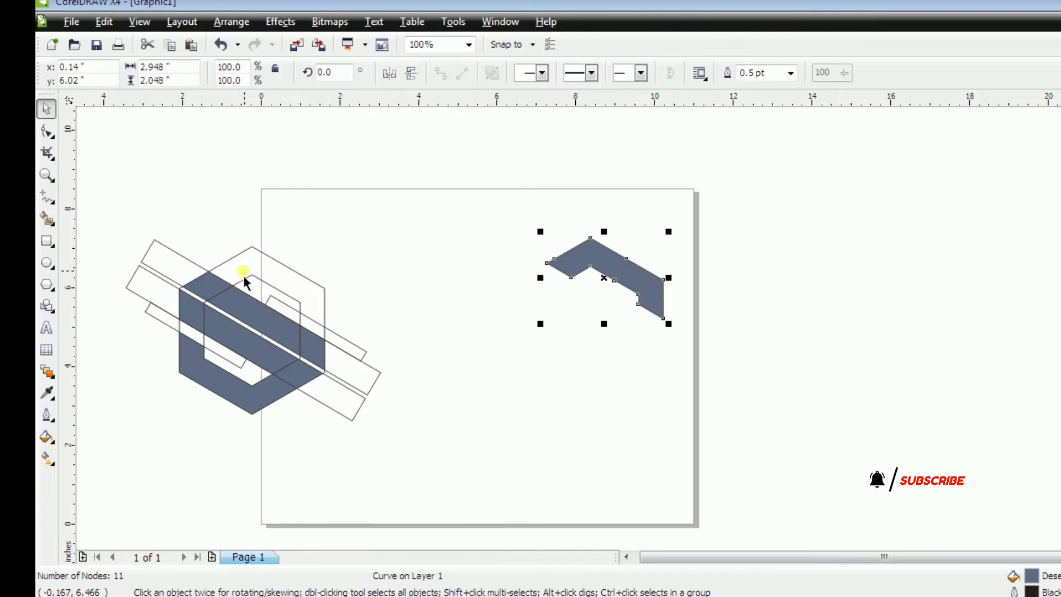
click(216, 293)
key(ctrl+r)
click(288, 337)
key(ctrl+r)
click(315, 353)
key(ctrl+r)
Step: Repeat the same move for the filled lower bar pieces and the lower hexagon band
click(199, 325)
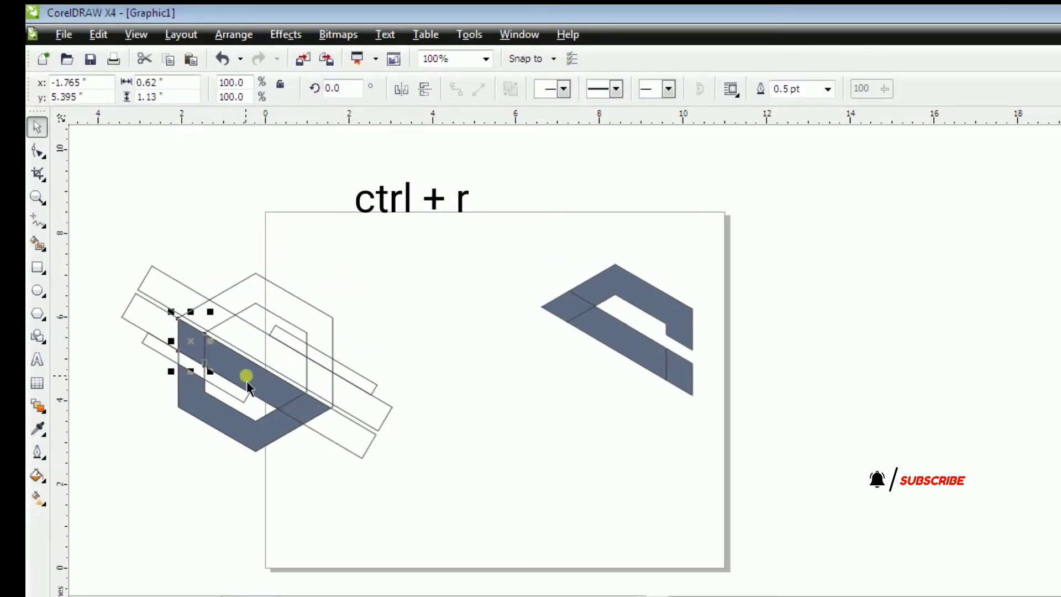
key(ctrl+r)
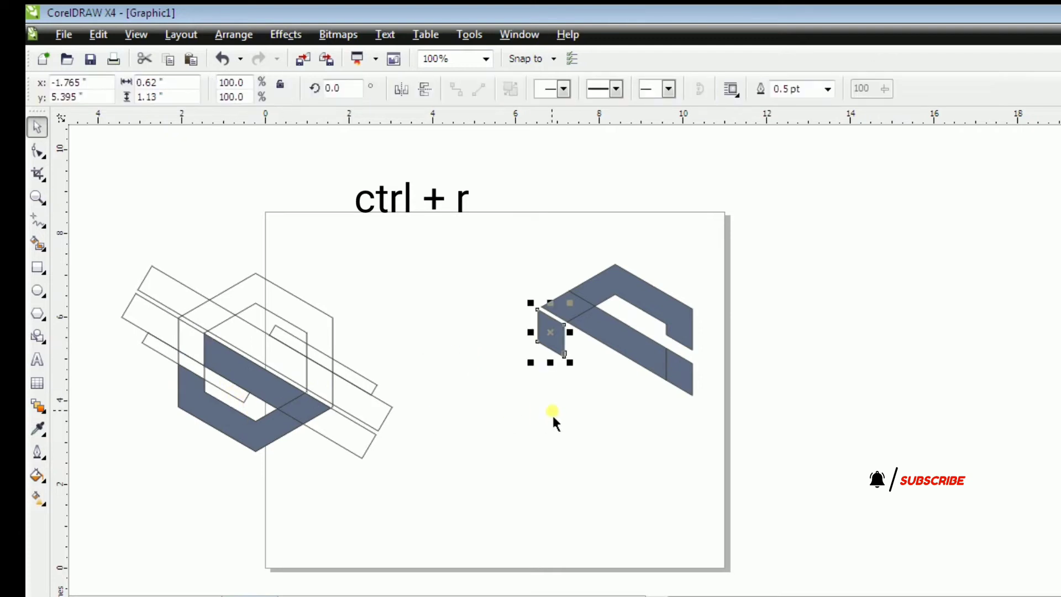
key(ctrl+z)
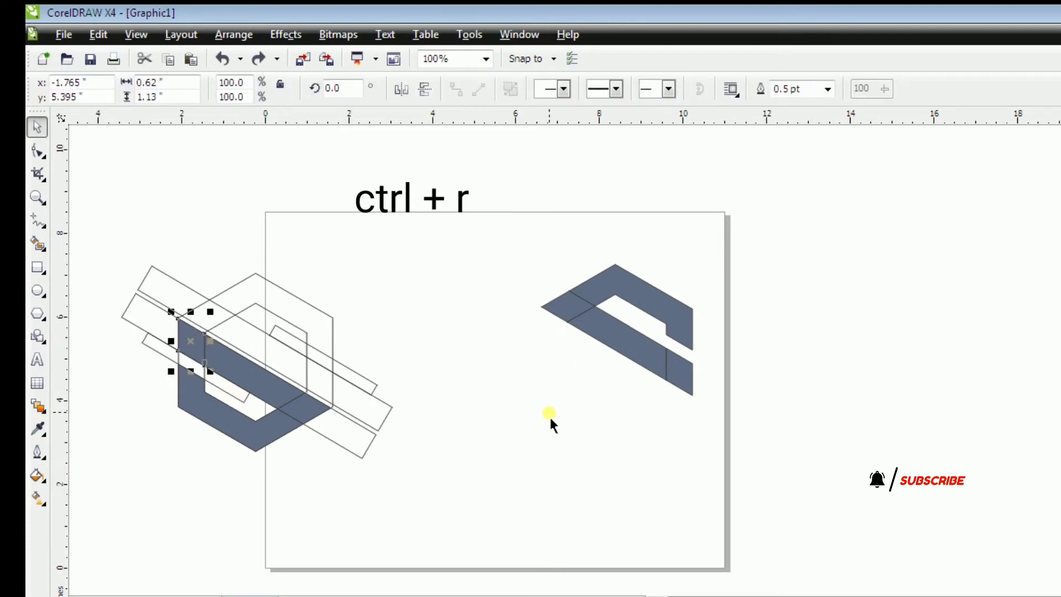
key(ctrl+r)
click(284, 398)
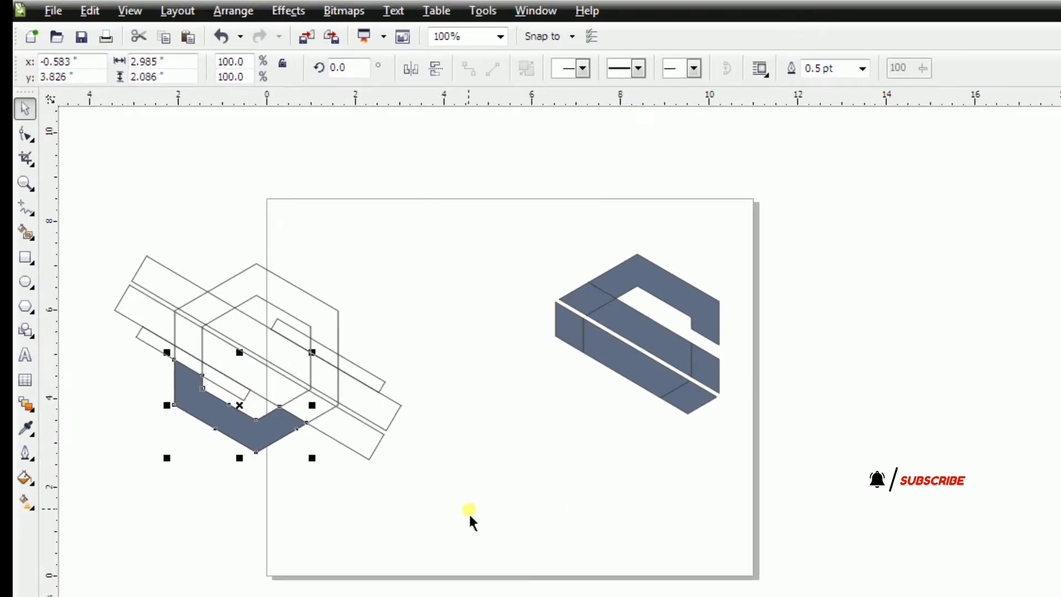
key(ctrl+r)
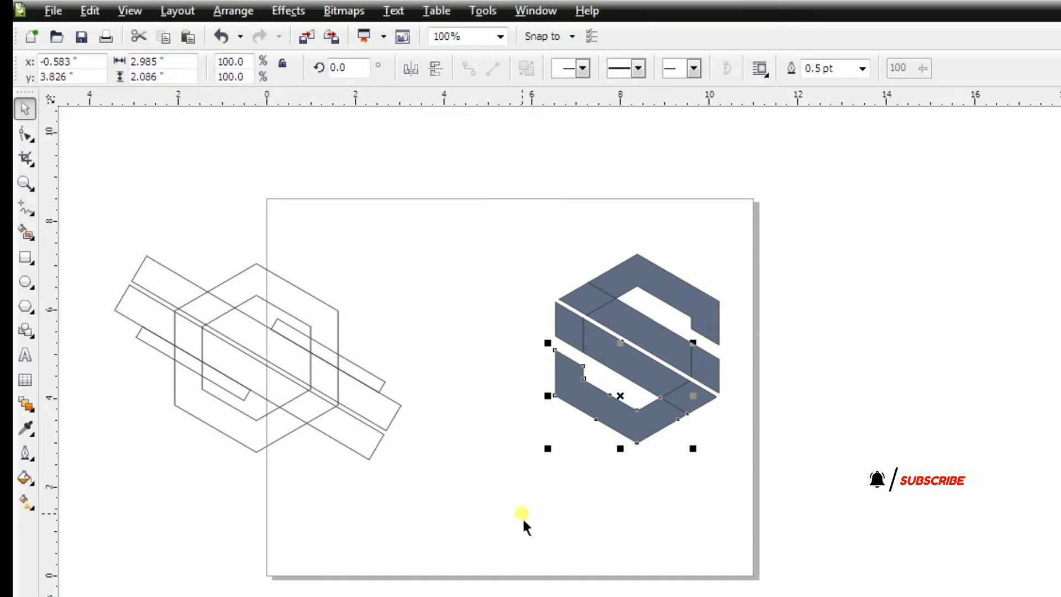
Step: Delete the leftover hexagon and bar construction outlines
click(88, 248)
drag(399, 480, 400, 480)
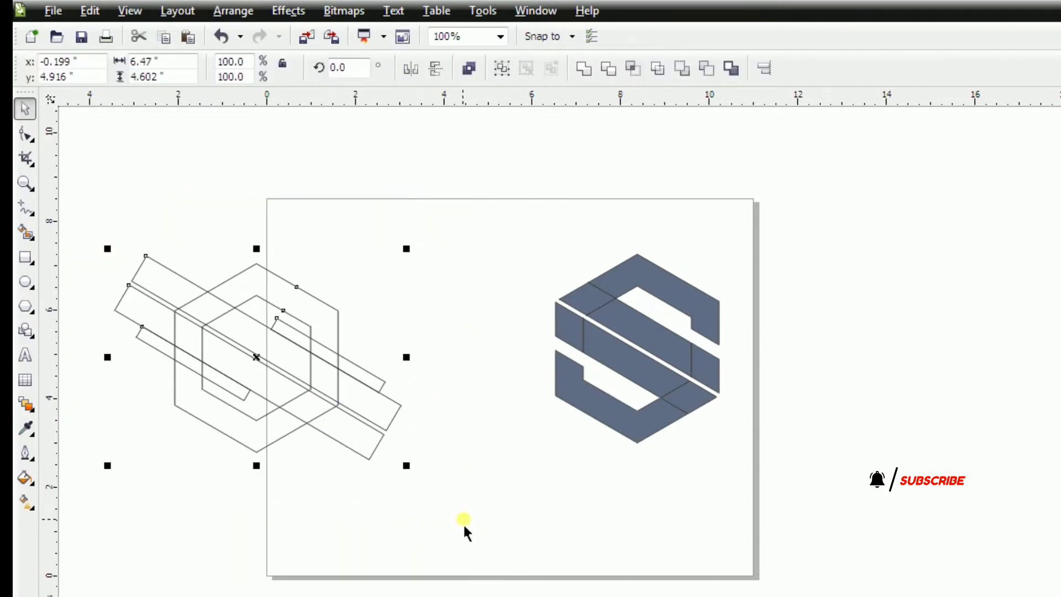
key(Delete)
Step: Select all the filled pieces, remove their outlines, and move the logo to the page's centre
drag(825, 543, 825, 543)
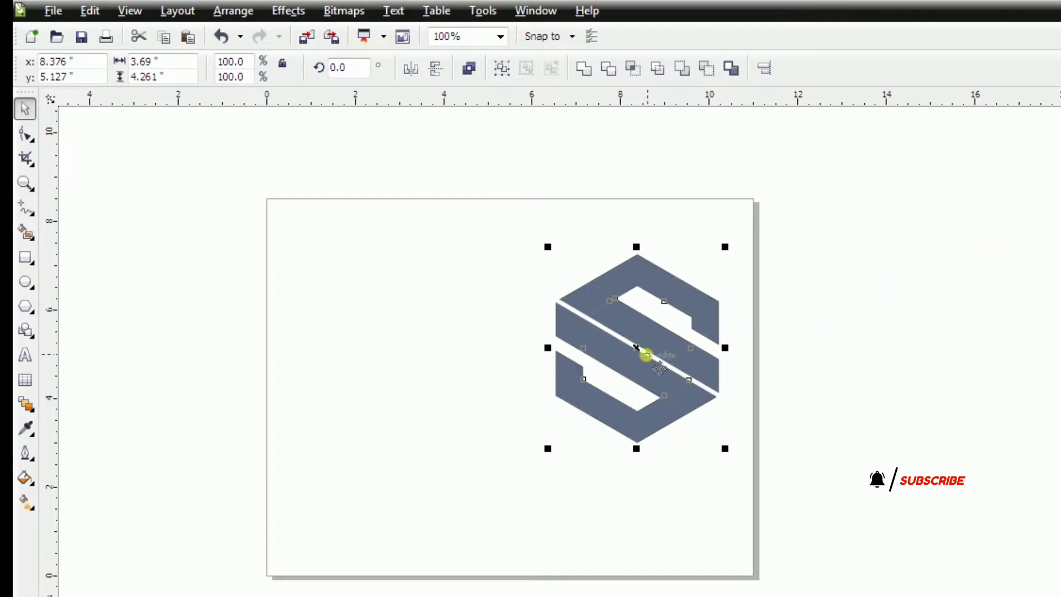
drag(627, 351, 516, 365)
scroll(578, 357, up, 1)
click(837, 345)
Step: Weld the four pieces of the logo's upper half into one shape and fill it dark grey
click(617, 232)
shift+click(405, 260)
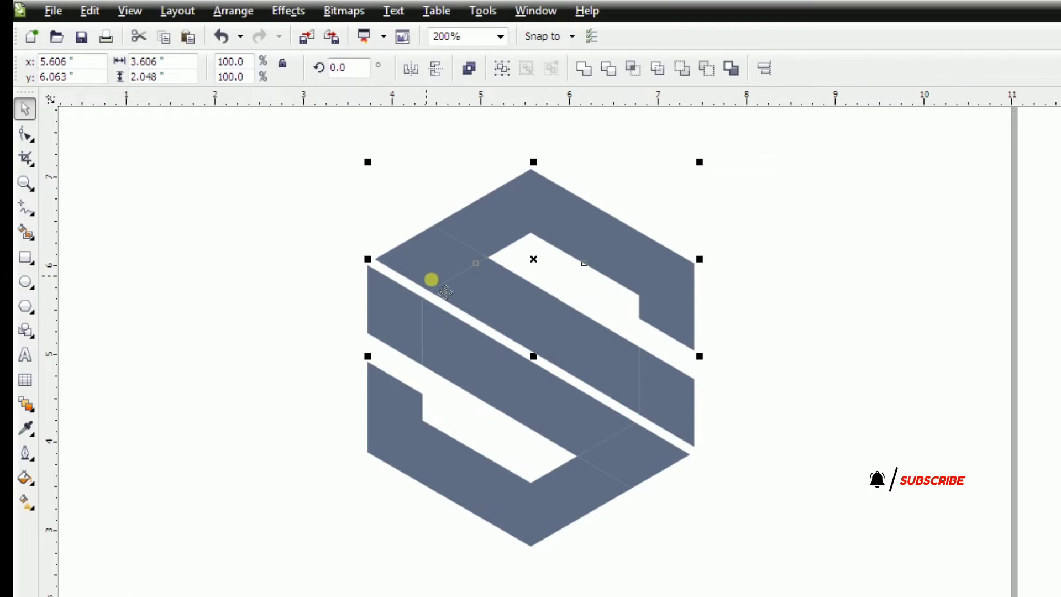
shift+click(528, 311)
shift+click(665, 399)
click(591, 78)
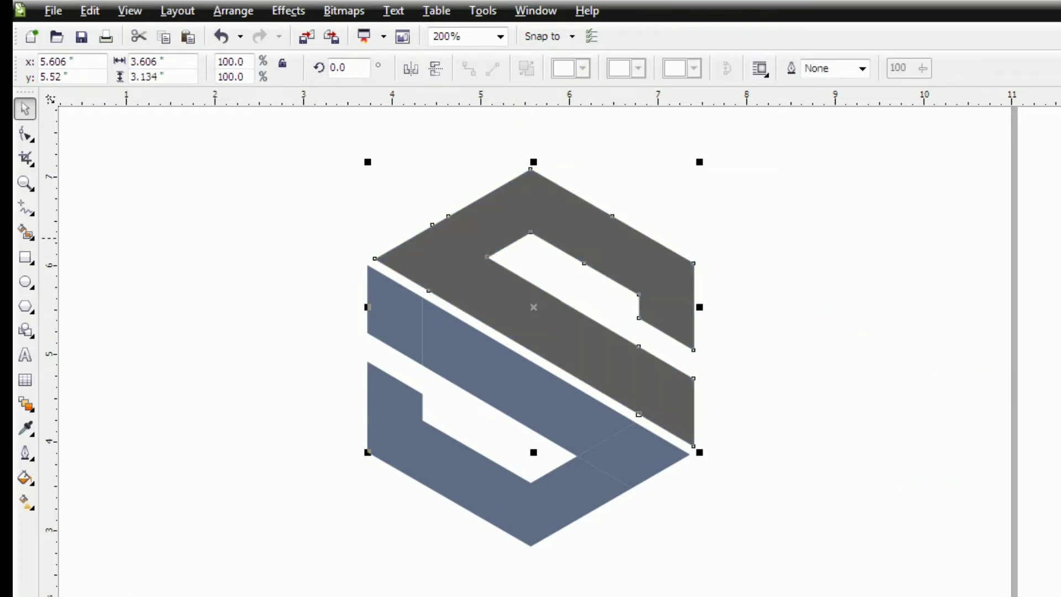
click(856, 409)
Step: Weld the pieces of the logo's lower half into one shape and fill it dark blue
click(433, 328)
shift+click(495, 375)
shift+click(635, 466)
shift+click(663, 457)
shift+click(560, 498)
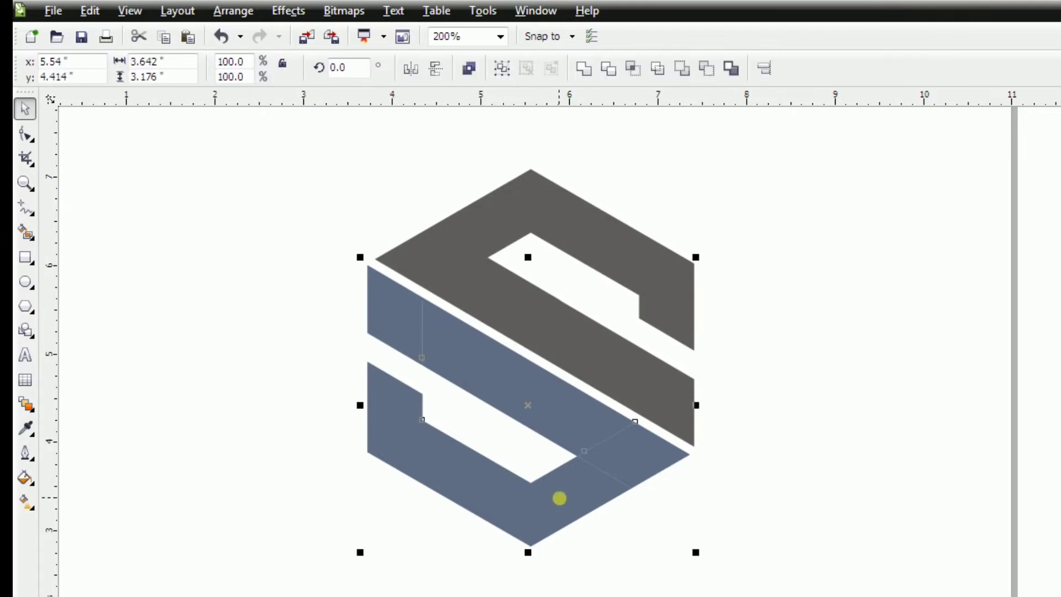
click(596, 75)
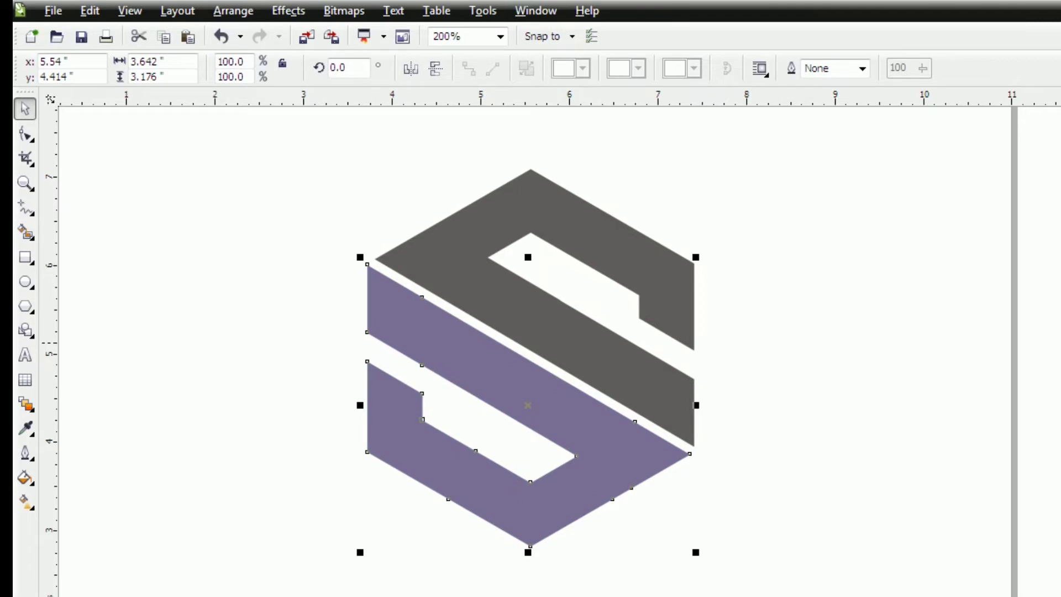
click(986, 464)
scroll(658, 359, down, 1)
scroll(623, 370, up, 1)
scroll(661, 359, down, 1)
scroll(630, 351, up, 1)
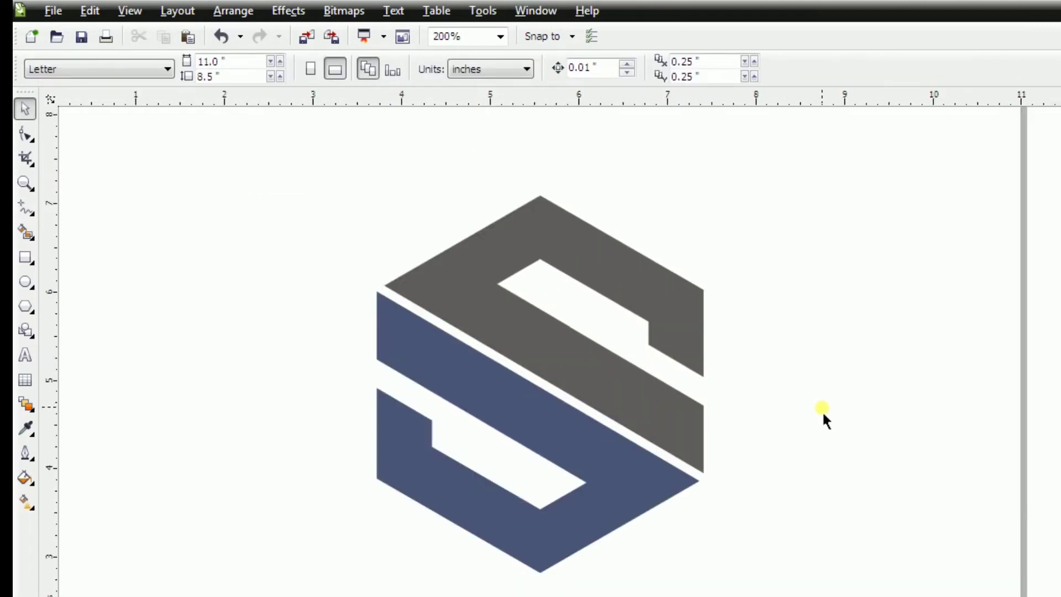
scroll(659, 359, down, 1)
scroll(655, 359, up, 1)
drag(411, 235, 753, 569)
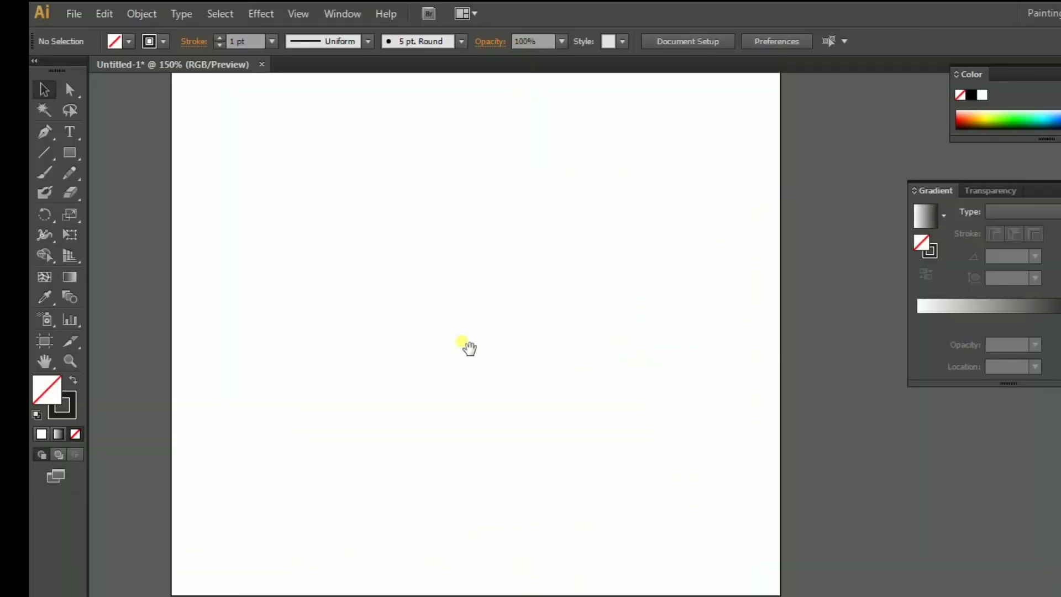
Step: Switch to Illustrator and draw a large unfilled hexagon near the artboard's centre with the Polygon tool
drag(70, 152, 140, 217)
drag(350, 211, 445, 354)
click(45, 89)
drag(482, 294, 587, 418)
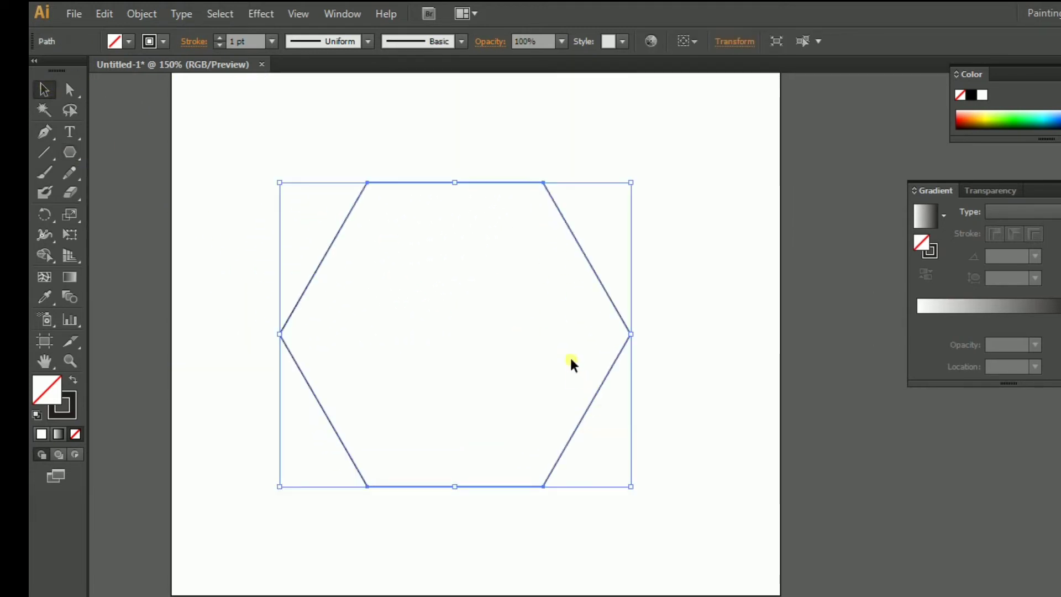
Step: Rotate the hexagon so that it stands on a corner, with two vertical sides
click(139, 18)
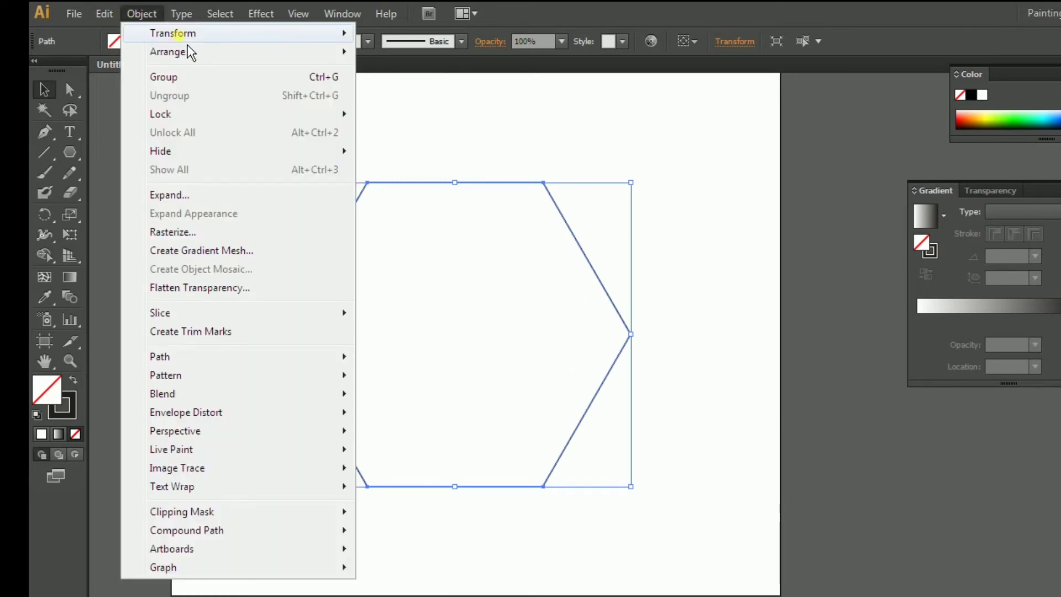
mouse_move(288, 41)
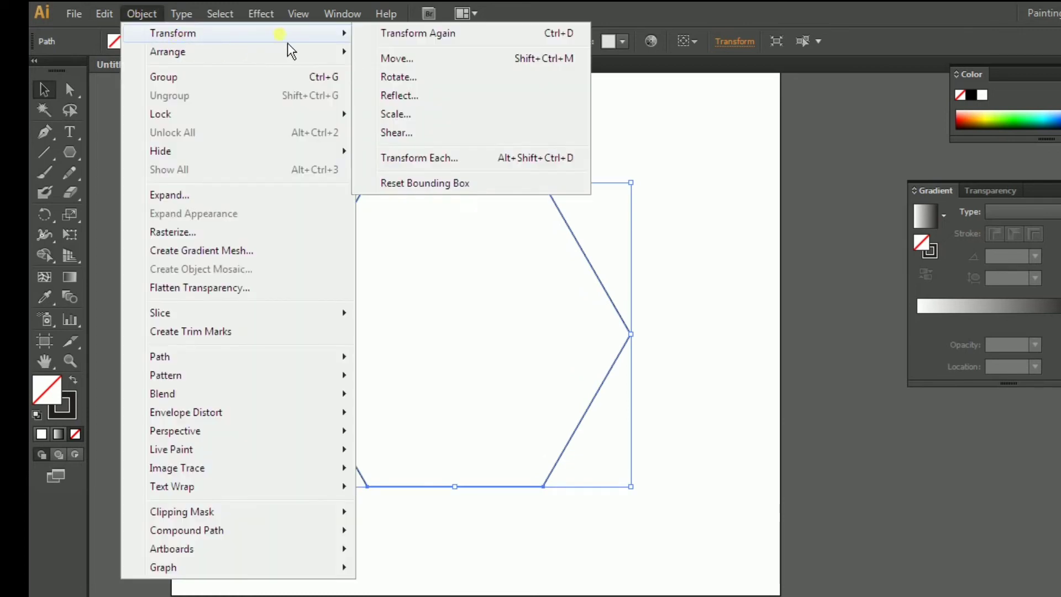
click(462, 78)
text(0)
key(Return)
Step: Duplicate the hexagon in place and scale the copy down proportionally about its centre to form a smaller inner hexagon
click(104, 14)
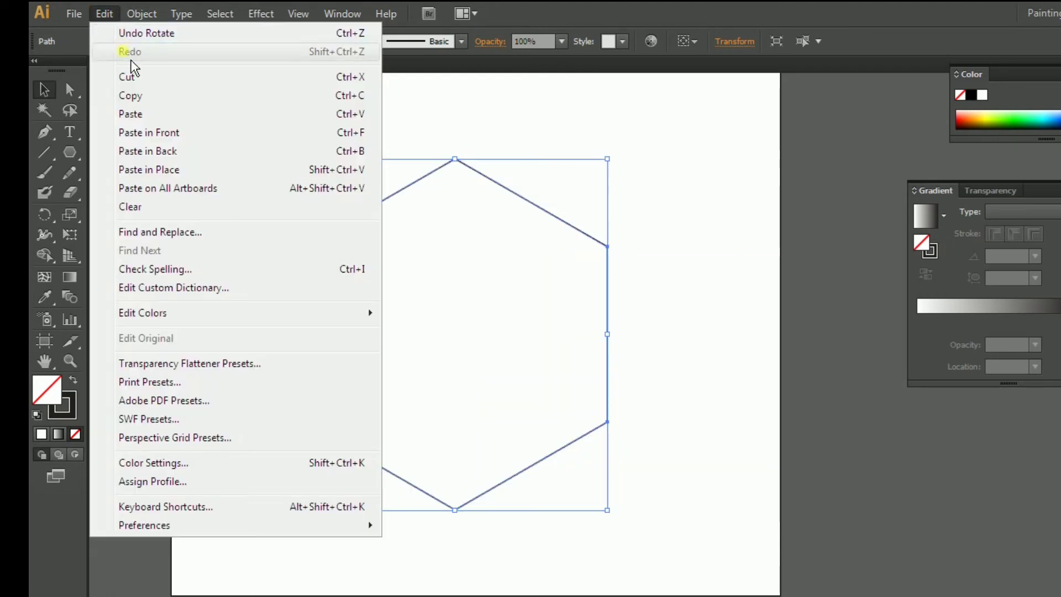
click(145, 99)
click(104, 14)
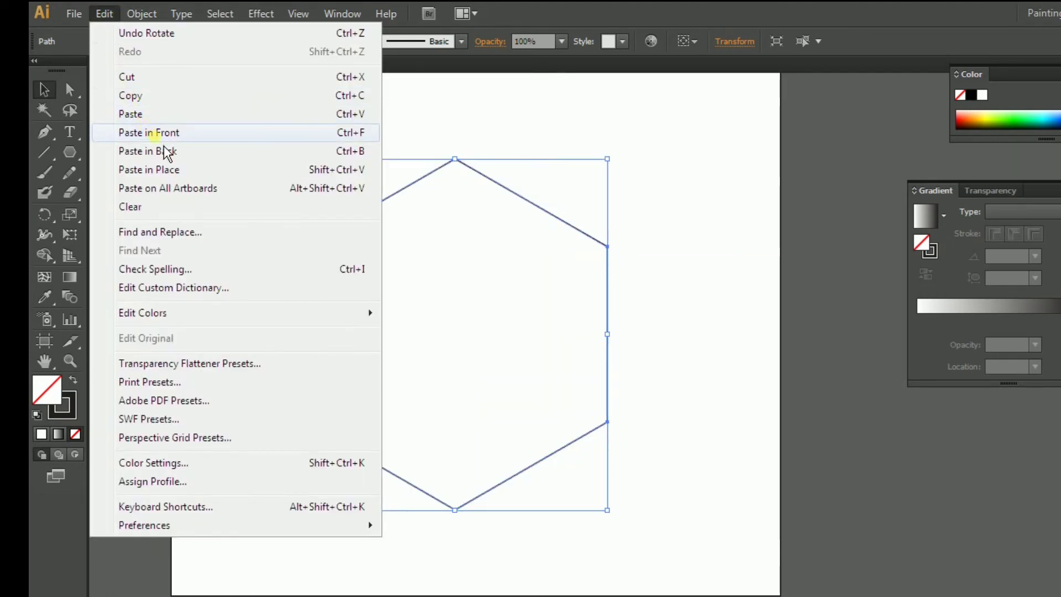
click(175, 170)
mouse_move(609, 512)
mouse_down()
mouse_move(553, 446)
mouse_move(559, 460)
mouse_up()
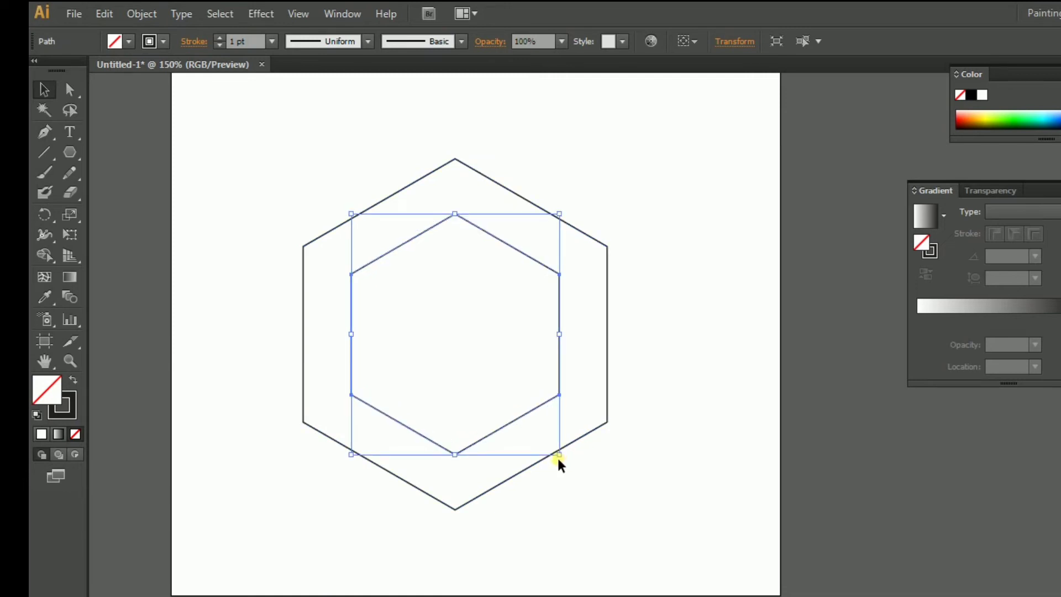
click(386, 216)
Step: Draw a long thin unfilled rectangle and place it across both hexagons, its upper edge meeting the inner hexagon's upper side corners
click(68, 152)
drag(78, 169, 106, 150)
drag(210, 126, 659, 174)
click(44, 89)
drag(516, 175, 538, 319)
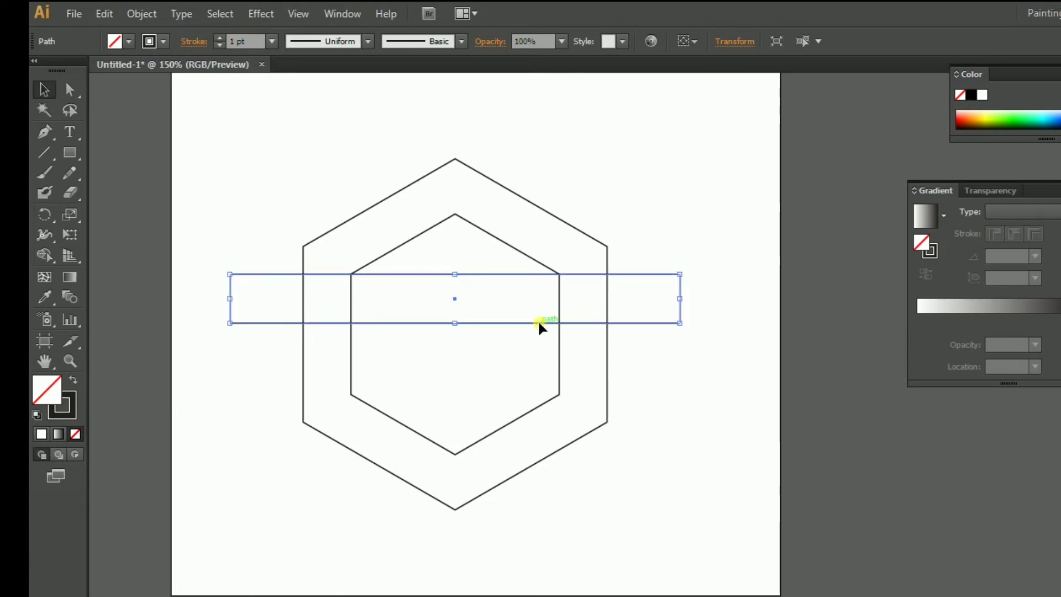
Step: Duplicate the bar in place and move the copy straight down to the inner hexagon's lower side corners, leaving a narrow gap
click(105, 14)
click(138, 97)
click(100, 16)
click(168, 170)
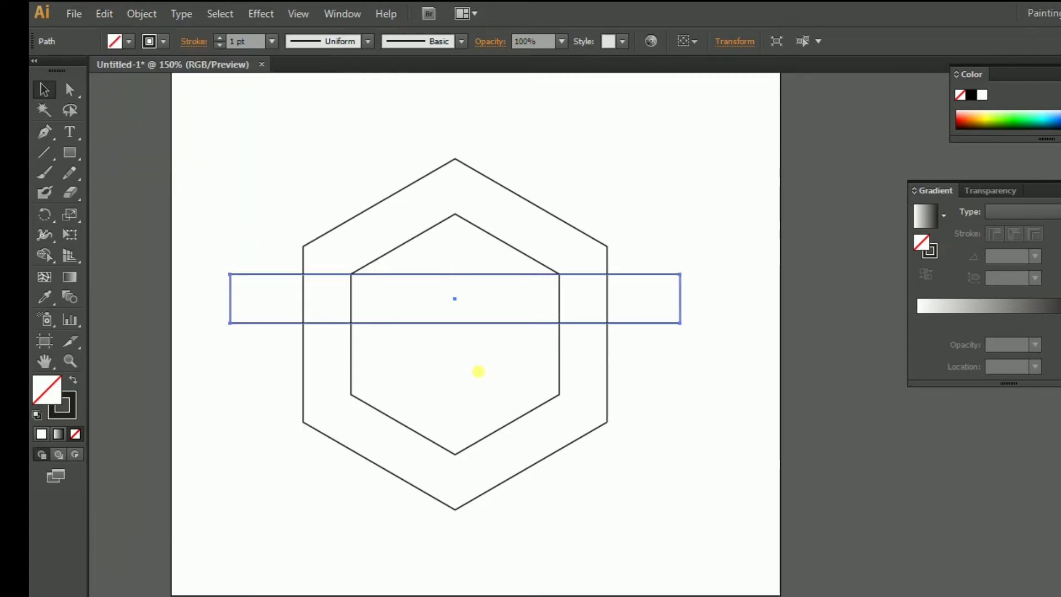
drag(456, 300, 456, 369)
Step: Select both bars and rotate them together clockwise until they run parallel to the hexagon's upper-right side
click(727, 417)
drag(741, 441, 656, 310)
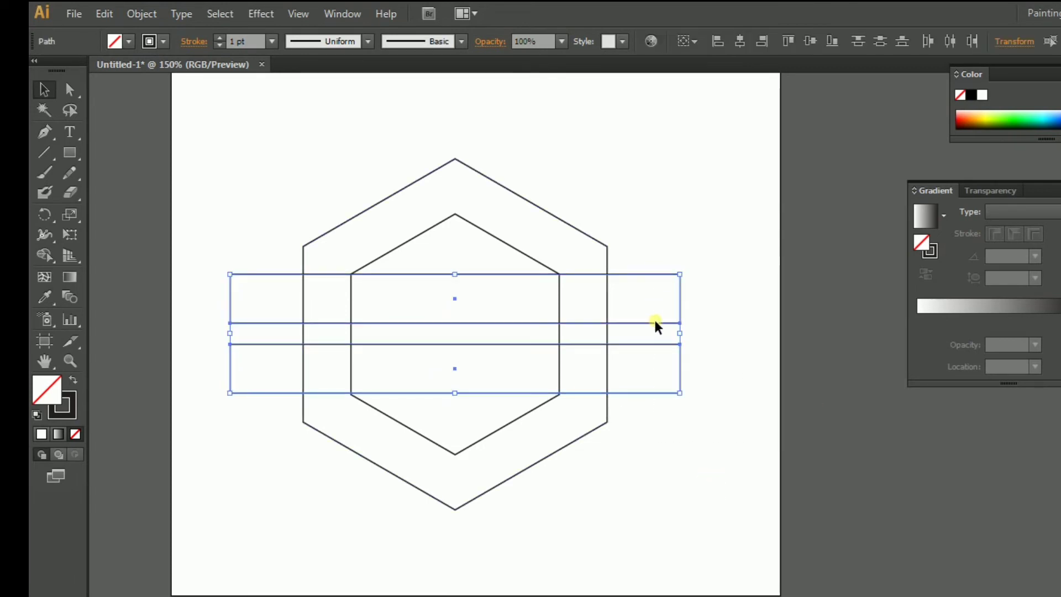
drag(689, 401, 636, 517)
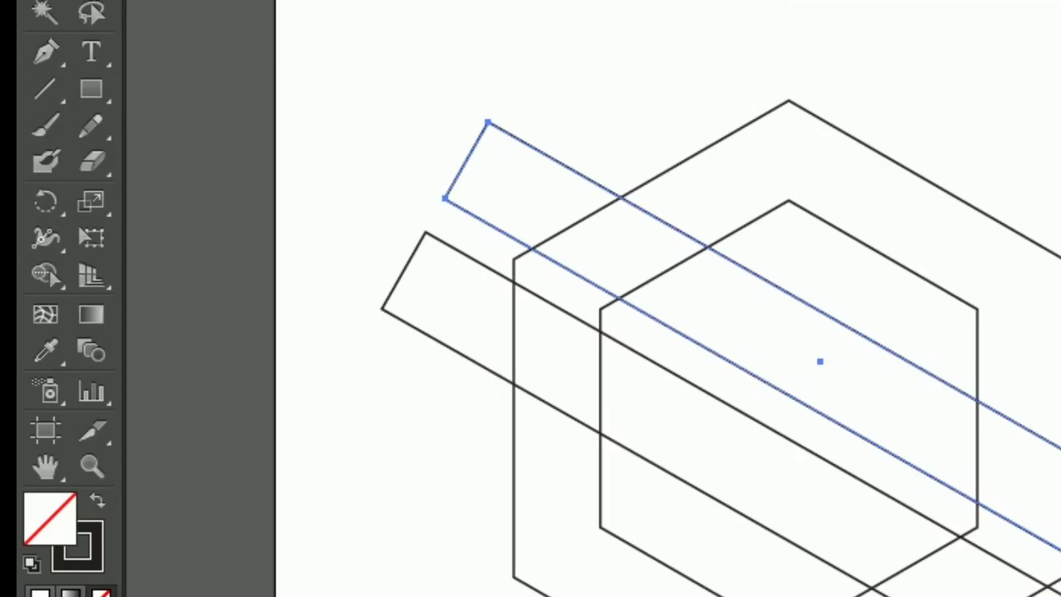
Step: Duplicate the upper diagonal bar, scale the copy down, and align it against the bar's upper edge at the hexagons' right side
key(ctrl+c)
key(ctrl+f)
drag(1060, 596, 876, 404)
drag(823, 367, 1060, 522)
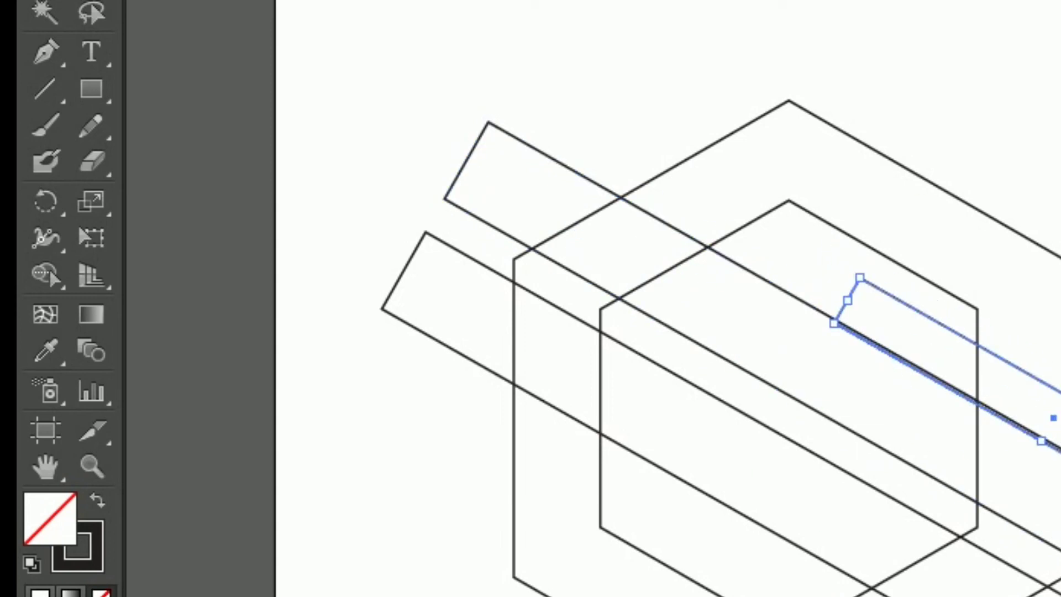
key(ctrl+plus)
key(ctrl+plus)
drag(1036, 399, 1037, 399)
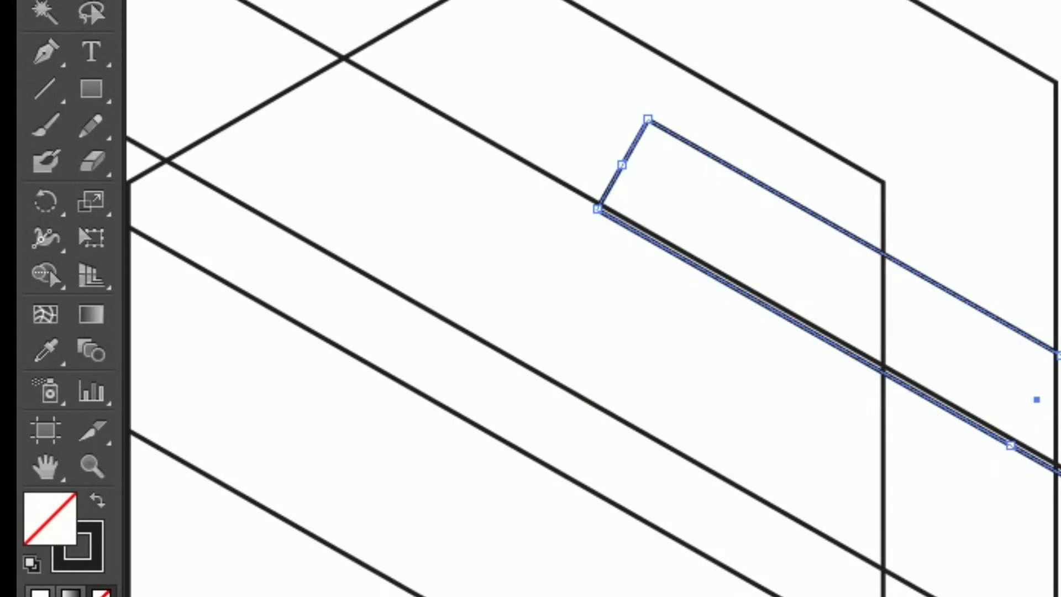
key(Right)
key(Right)
Step: Place a copy of the small bar against the lower diagonal bar's lower edge at the hexagons' left side
key(ctrl+minus)
drag(595, 332, 839, 270)
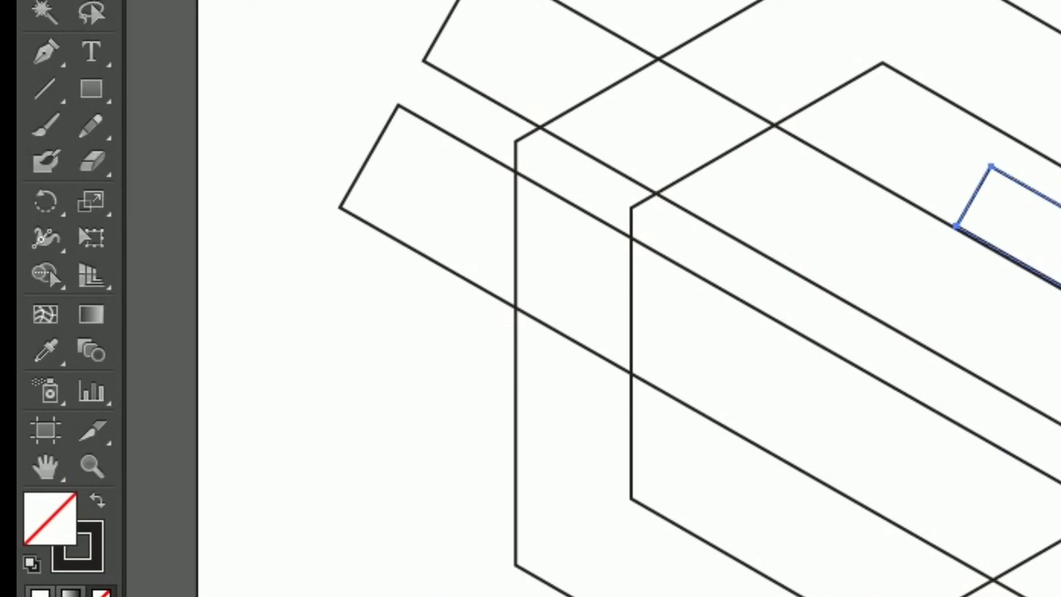
drag(1060, 389, 686, 406)
key(ctrl+minus)
key(ctrl+minus)
click(294, 56)
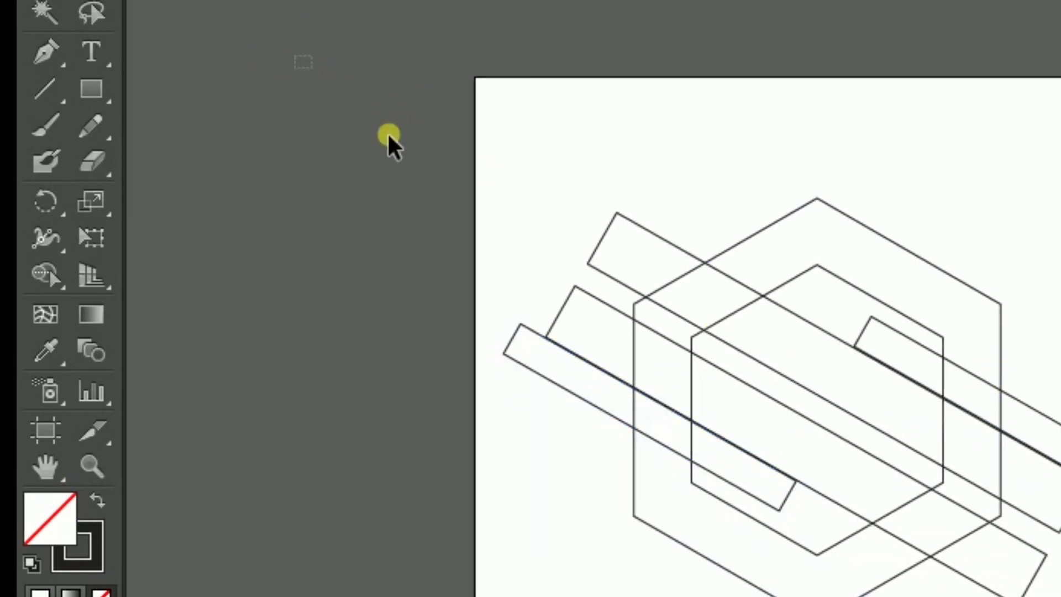
Step: Select all shapes and merge the regions of the S's upper half and of its lower half with the Shape Builder tool
key(ctrl+a)
click(44, 273)
drag(59, 287, 210, 270)
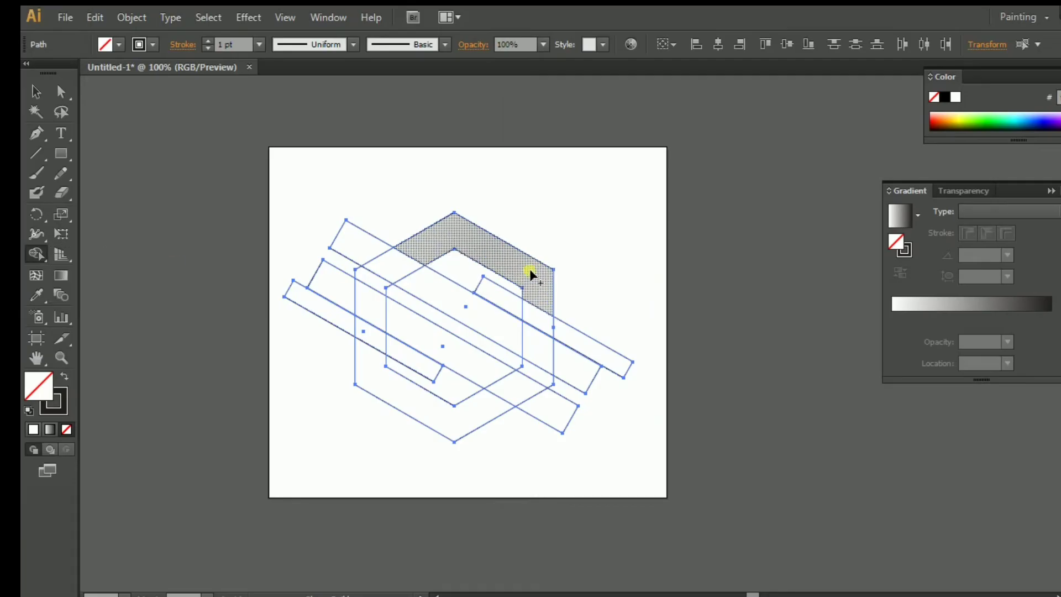
mouse_move(529, 274)
mouse_down()
mouse_move(409, 252)
mouse_move(392, 270)
mouse_up()
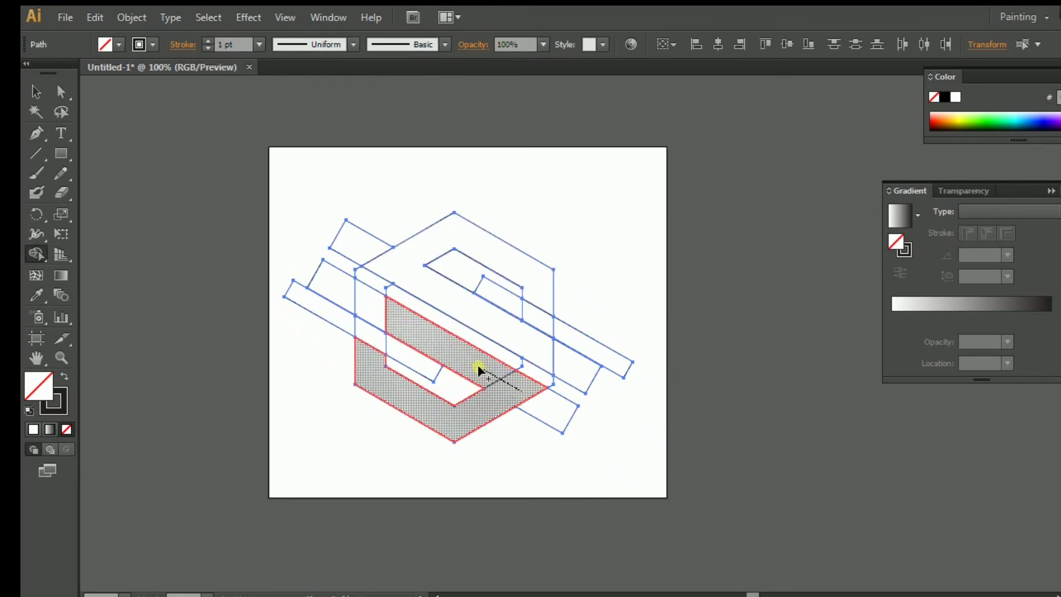
Step: Delete the leftover bar ends outside the S and the stray pieces in the diagonal gap between its halves
click(556, 426)
drag(580, 462, 585, 329)
key(Delete)
drag(313, 250, 313, 360)
key(Delete)
click(387, 292)
key(Delete)
click(356, 277)
key(Delete)
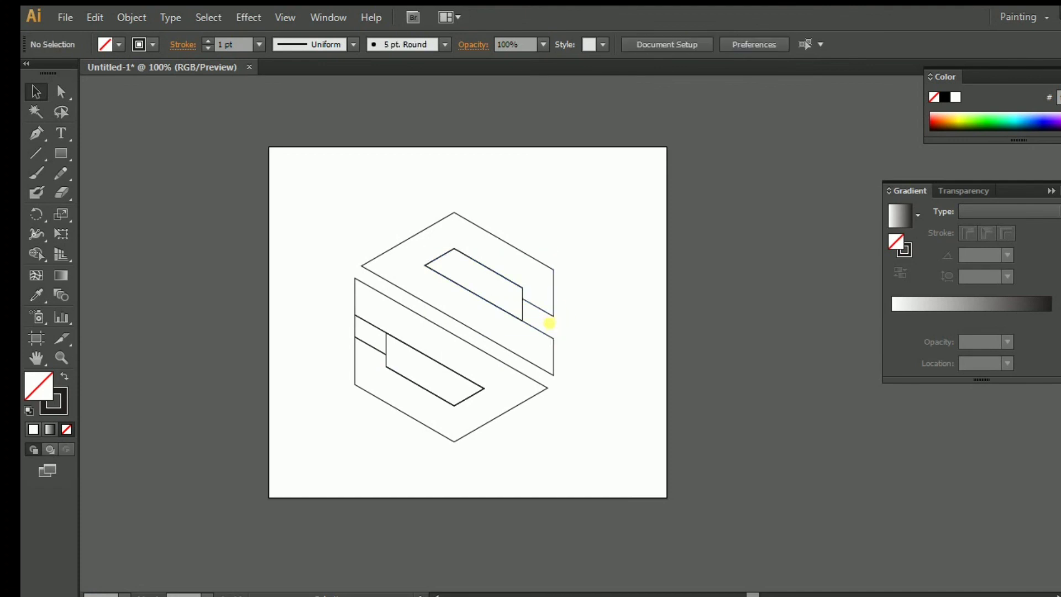
Step: Delete the remaining leftover pieces inside the openings of the S's upper and lower halves
click(521, 312)
key(Delete)
click(354, 326)
key(Delete)
click(380, 344)
key(Delete)
click(714, 395)
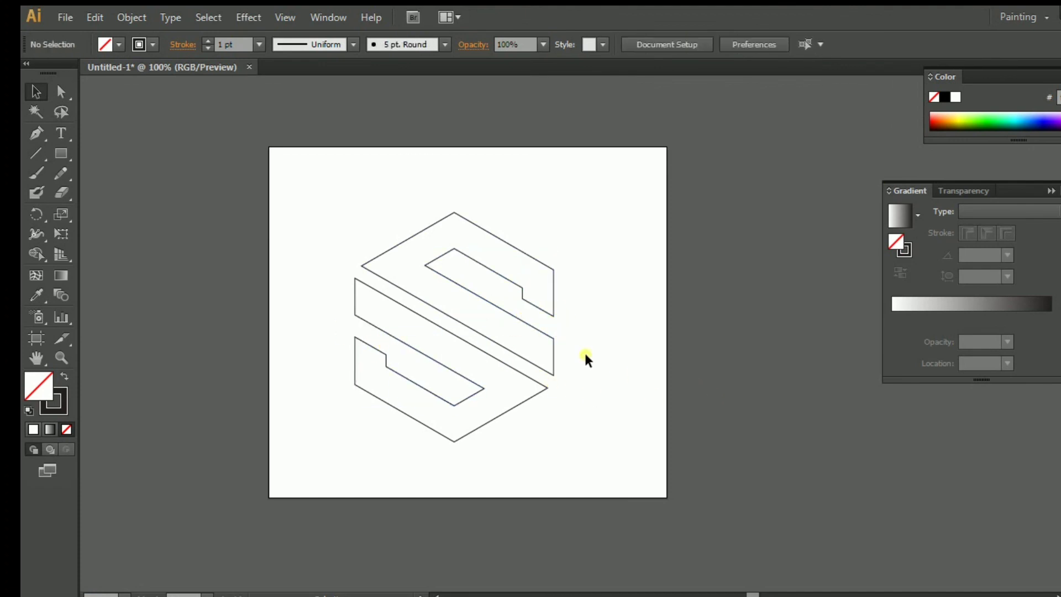
Step: Fill the upper half of the S with dark grey
drag(572, 348, 537, 337)
click(498, 317)
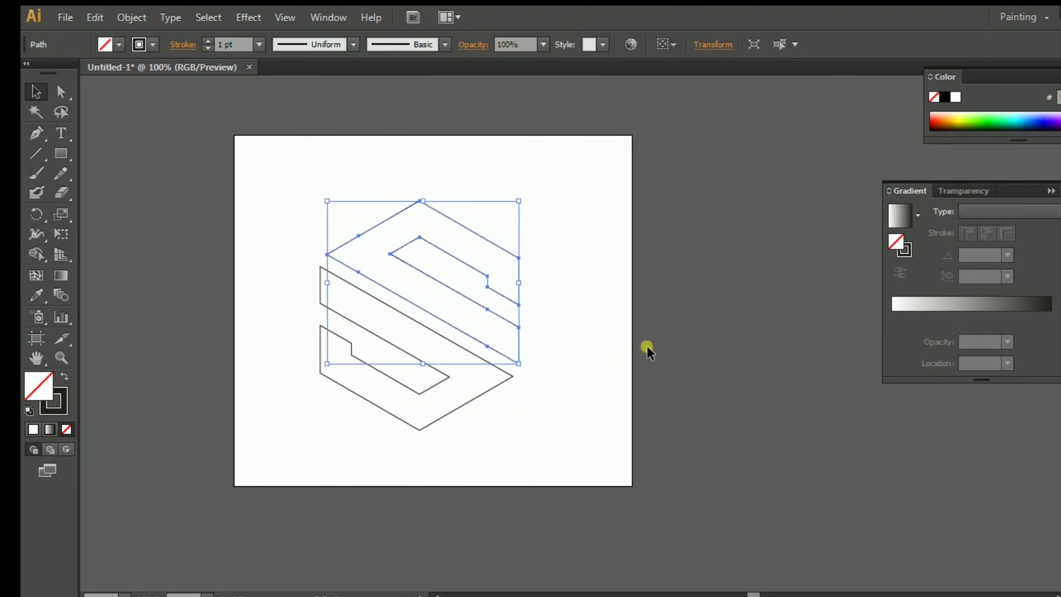
click(119, 44)
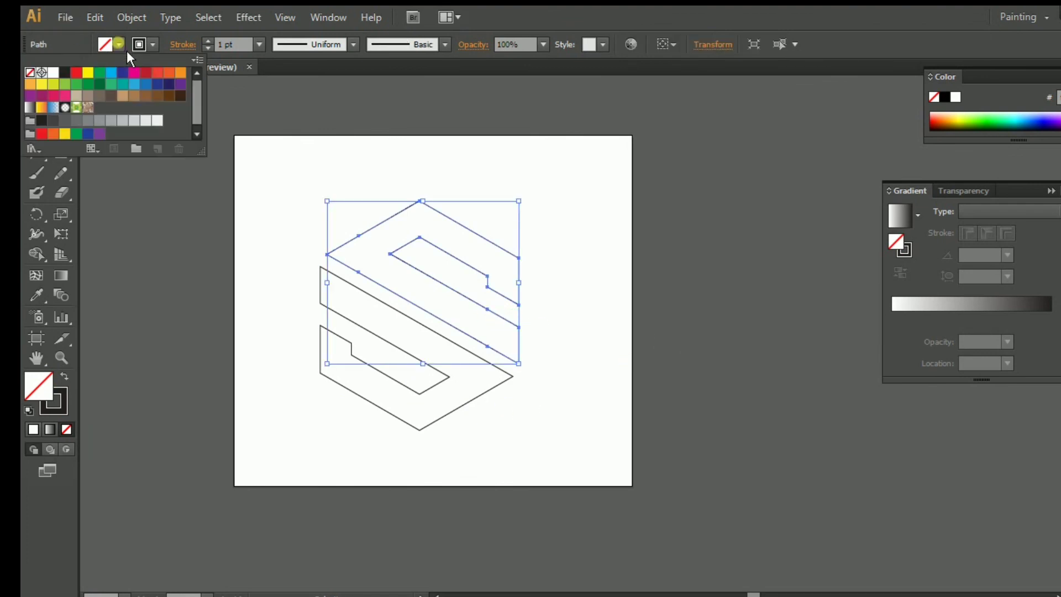
click(65, 121)
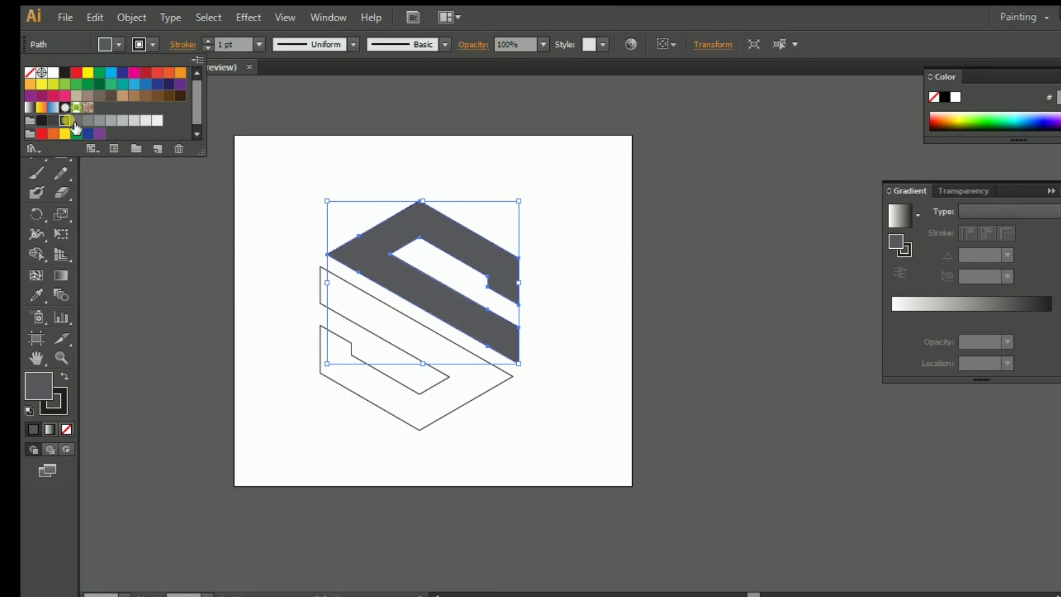
Step: Select the lower half of the S and try several fill swatches, ending with dark navy blue
click(265, 399)
click(266, 399)
click(360, 396)
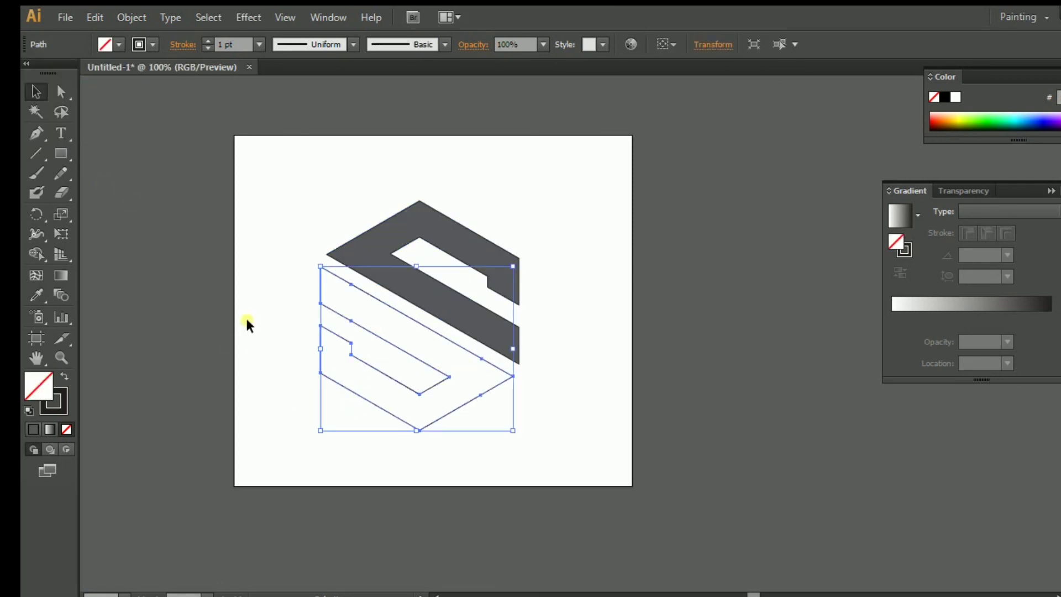
click(119, 45)
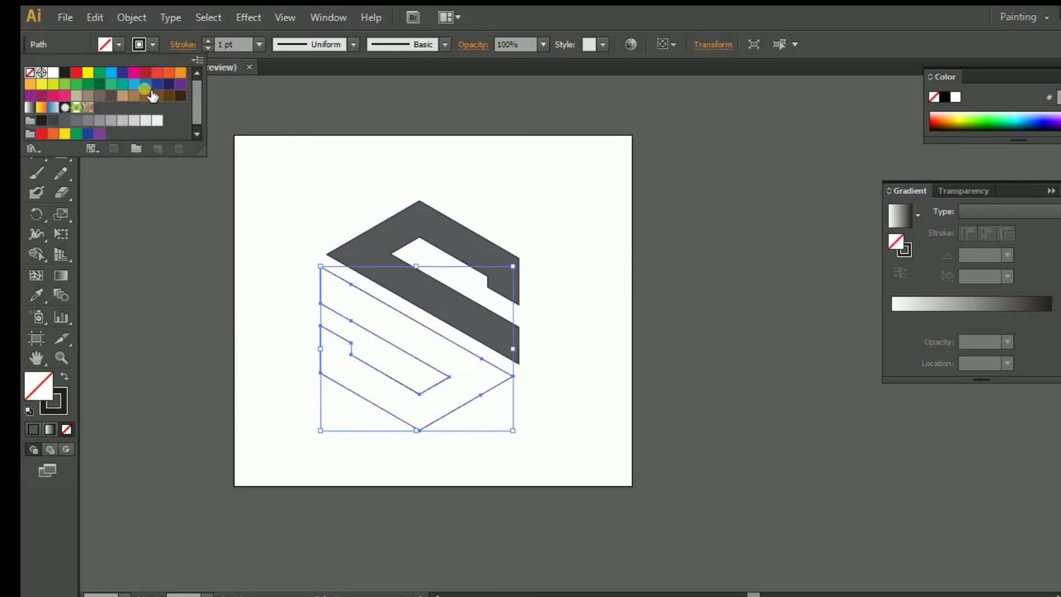
click(135, 84)
click(64, 84)
click(146, 86)
click(157, 85)
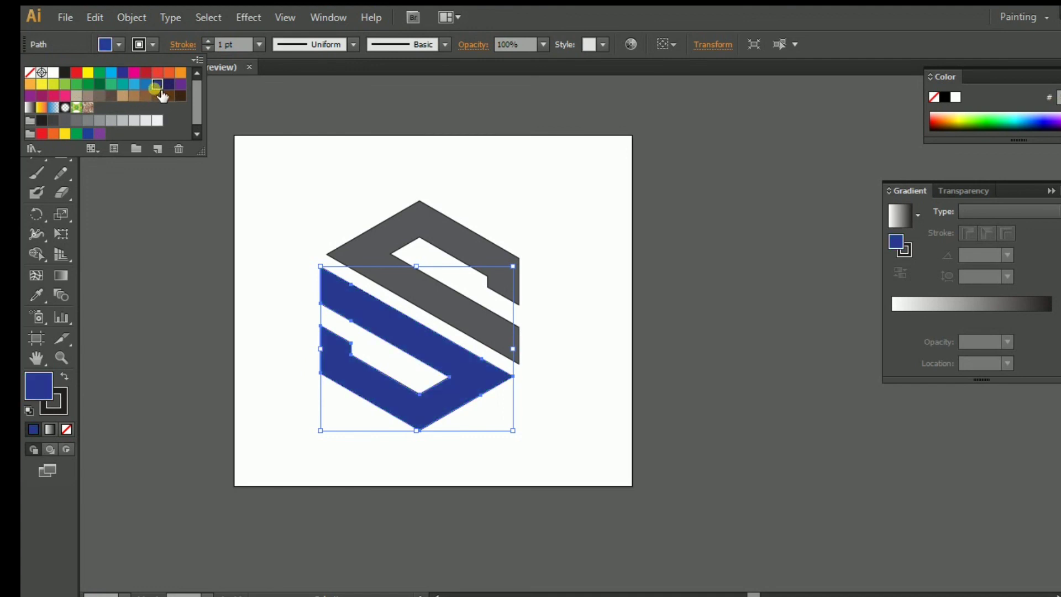
click(168, 84)
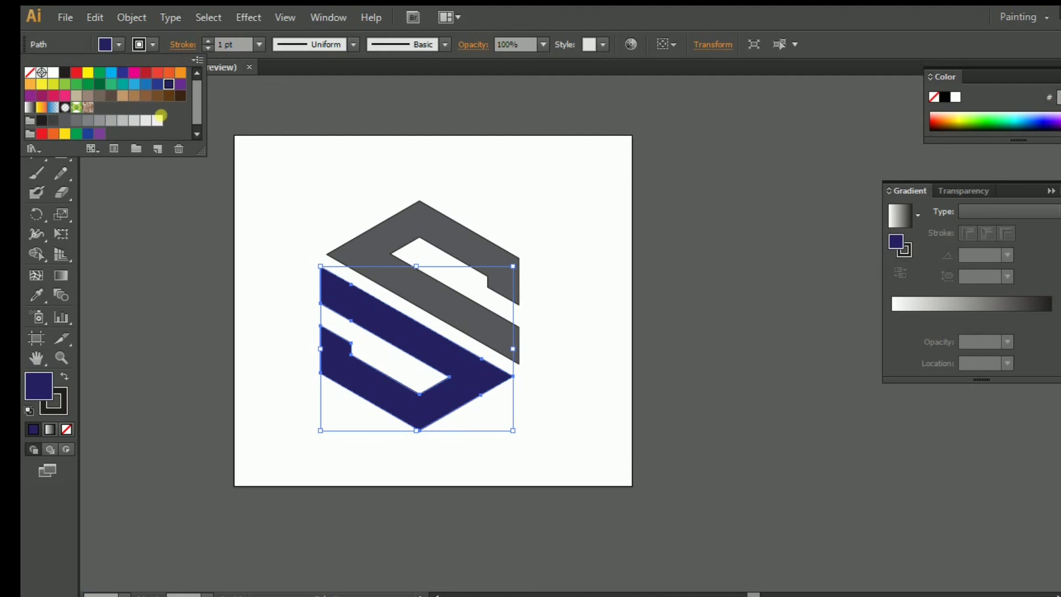
Step: Change the lower half's fill to a custom light periwinkle blue and deselect the shape
double_click(38, 385)
key(ctrl+v)
click(865, 329)
click(794, 351)
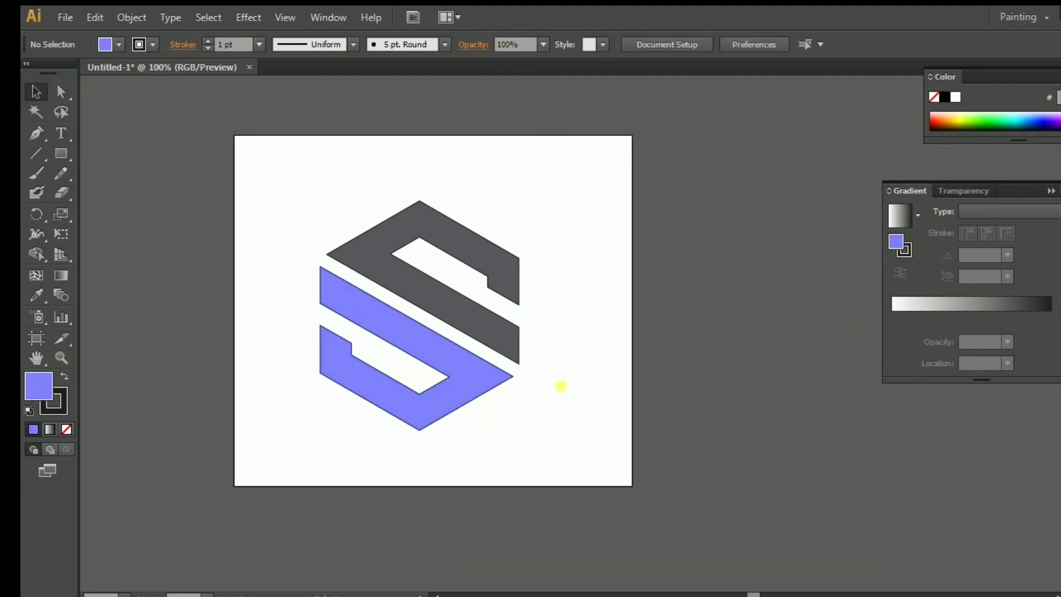
Step: Select both halves of the S and set their stroke weight to 3 pt
drag(283, 174, 573, 462)
click(208, 42)
click(208, 41)
mouse_move(271, 167)
mouse_down()
mouse_move(526, 399)
mouse_move(570, 458)
mouse_up()
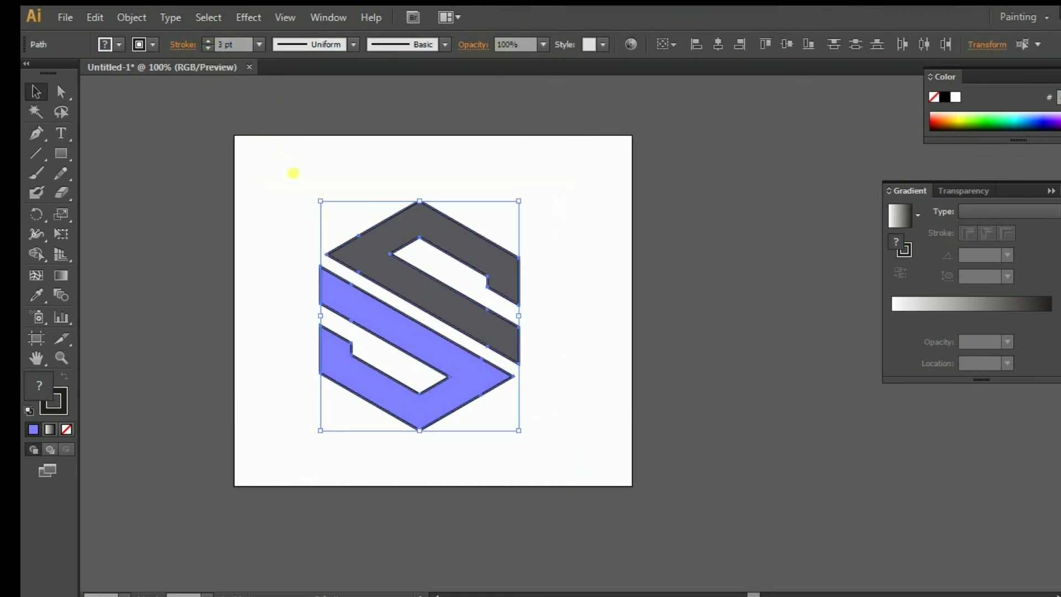